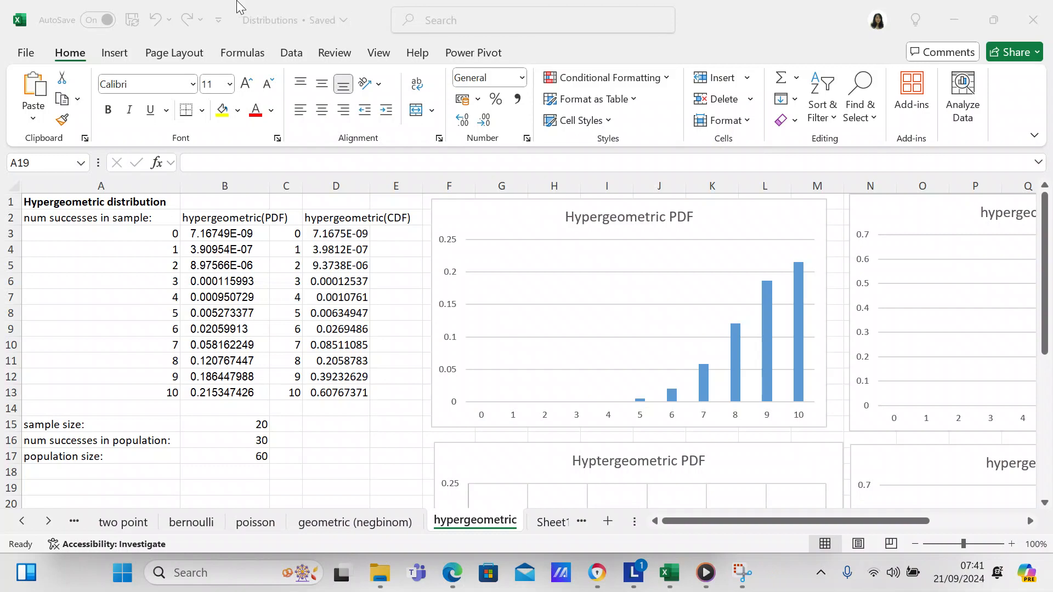
# Examine the number of sample successes, the sample and population parameters, and the HYPGEOM.DIST formulas in B3 and D3
pyautogui.click(158, 242)
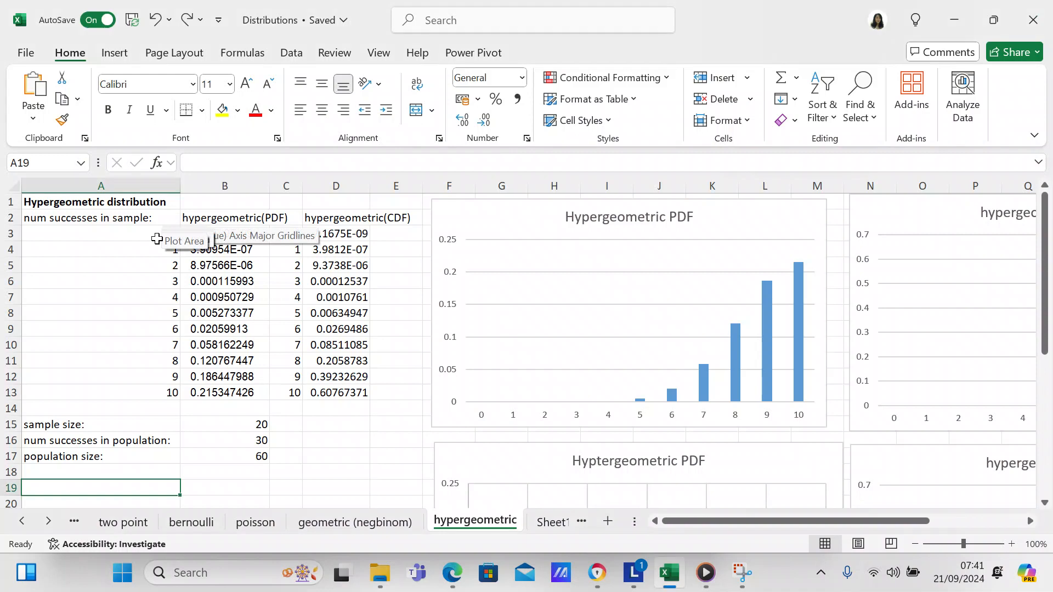
pyautogui.click(158, 242)
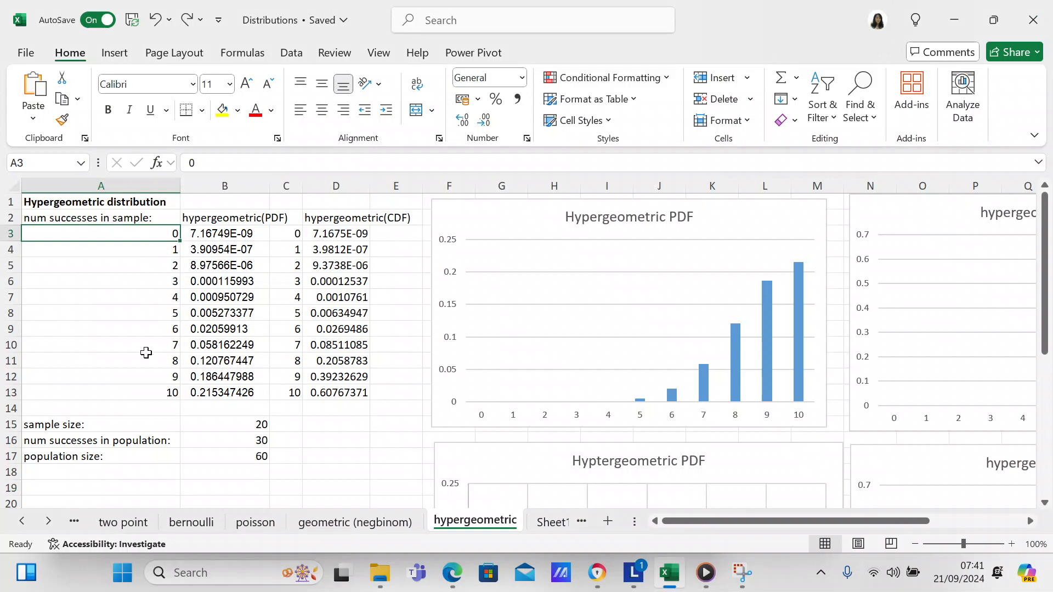
pyautogui.click(209, 426)
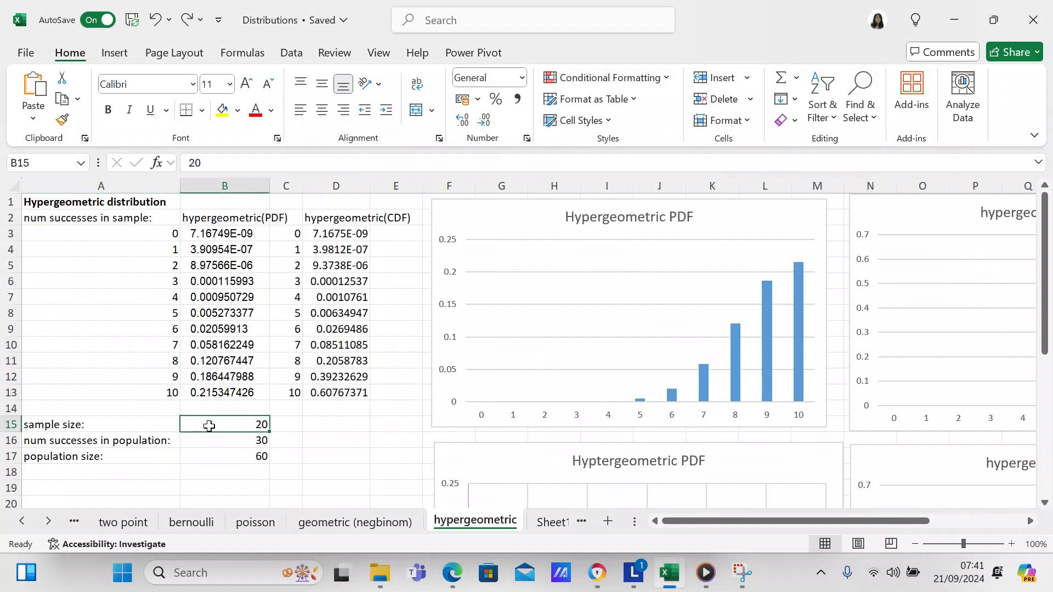
pyautogui.press('Down')
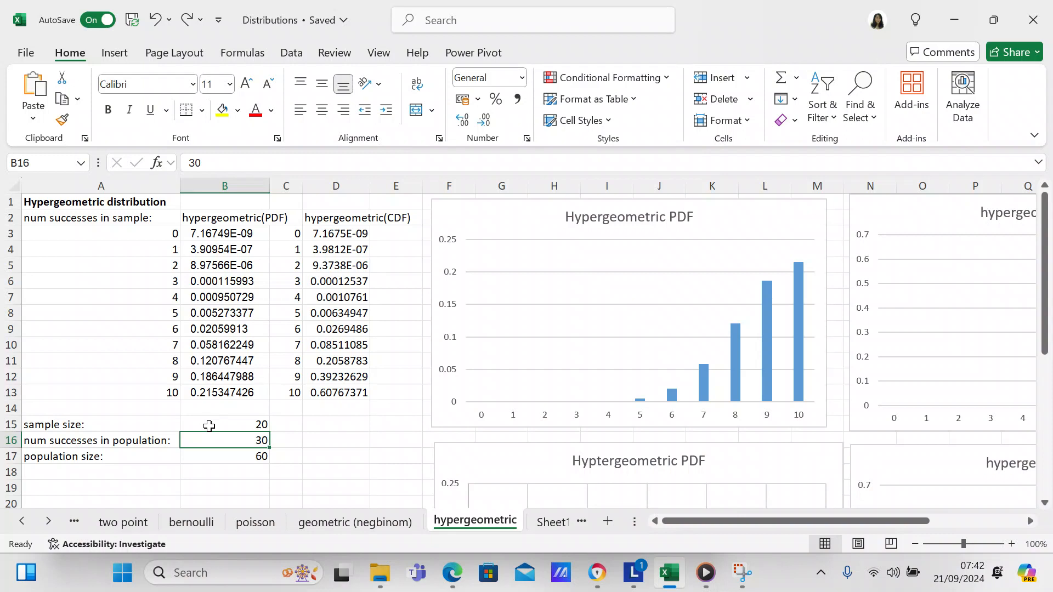
pyautogui.click(229, 236)
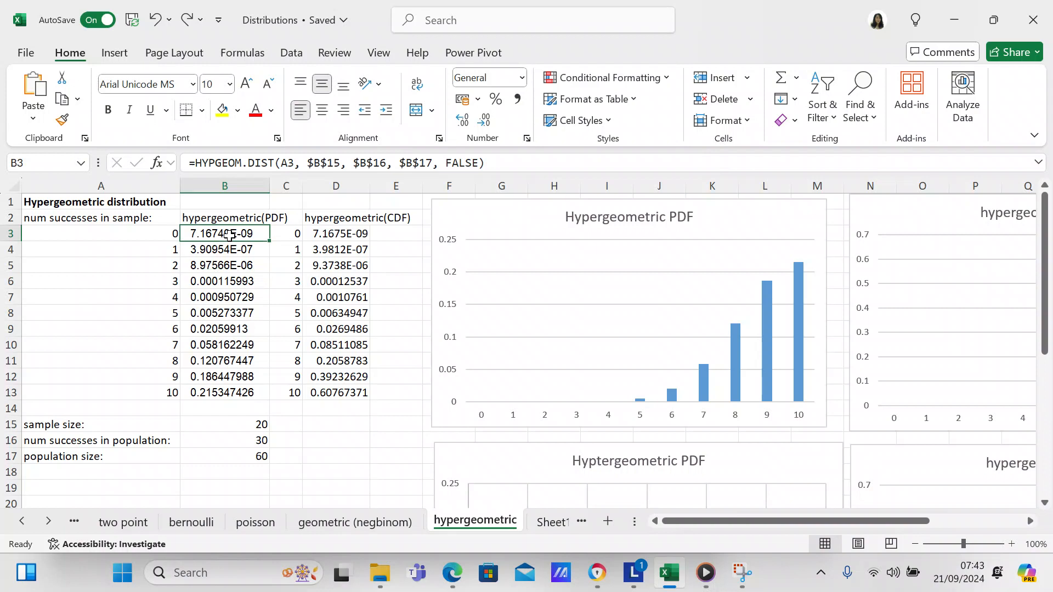
pyautogui.press('Right')
pyautogui.press('Right')
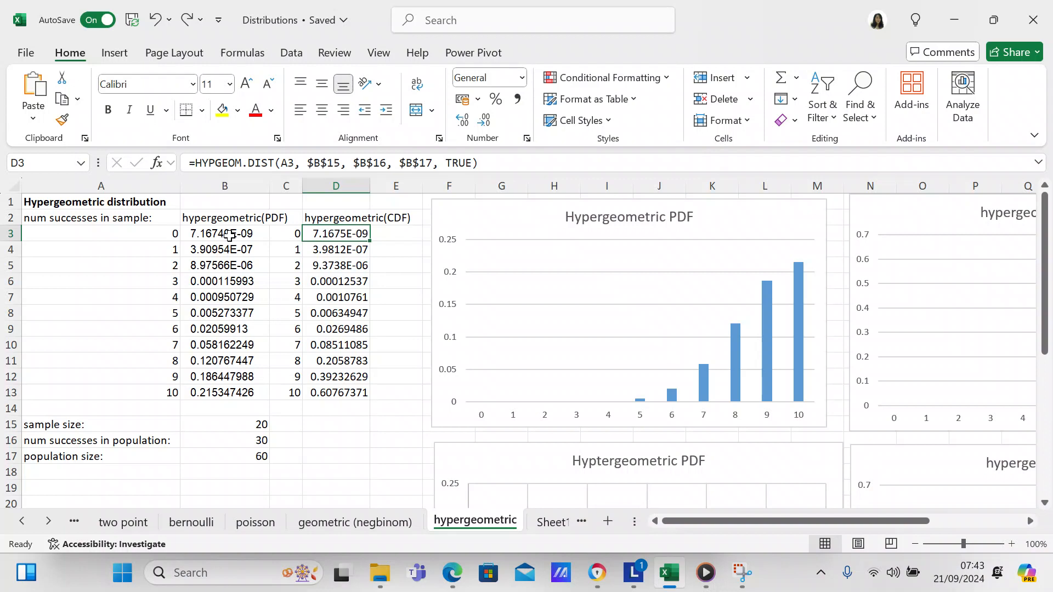
# Set the number of successes in the population (B16) to 15
pyautogui.click(246, 431)
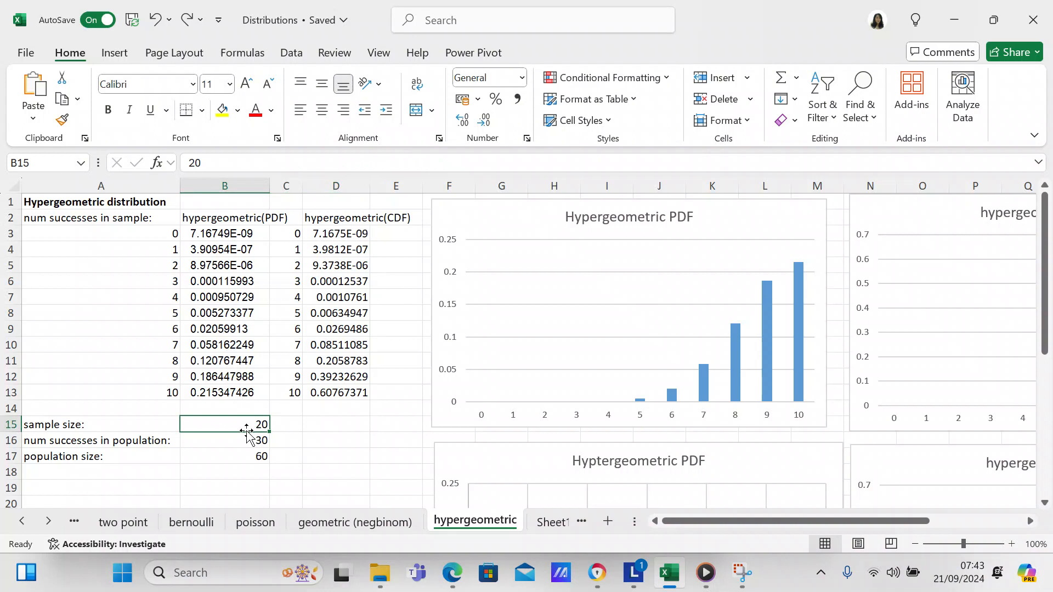
pyautogui.click(240, 449)
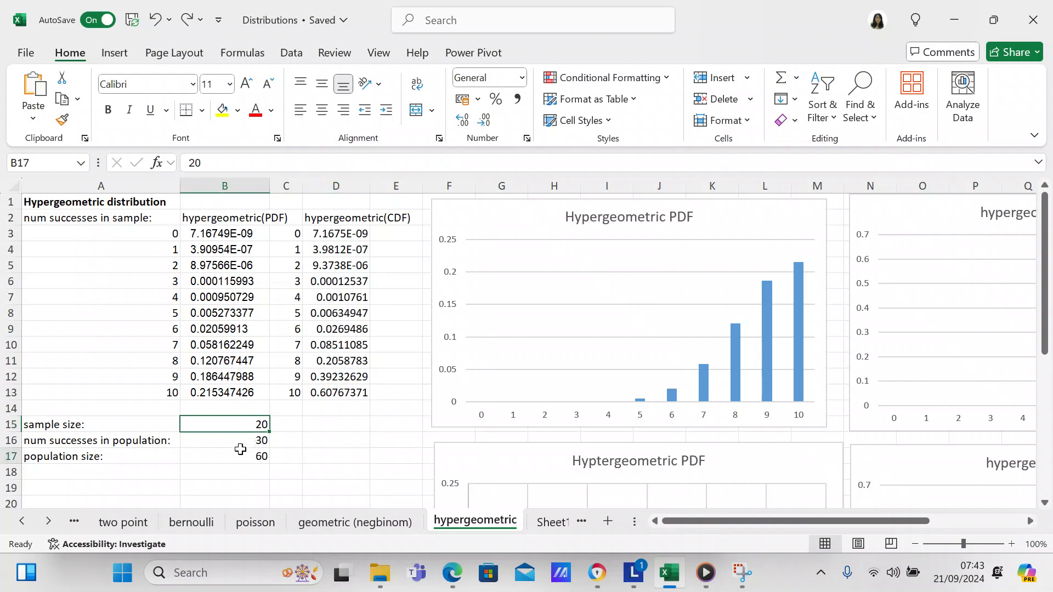
pyautogui.click(238, 437)
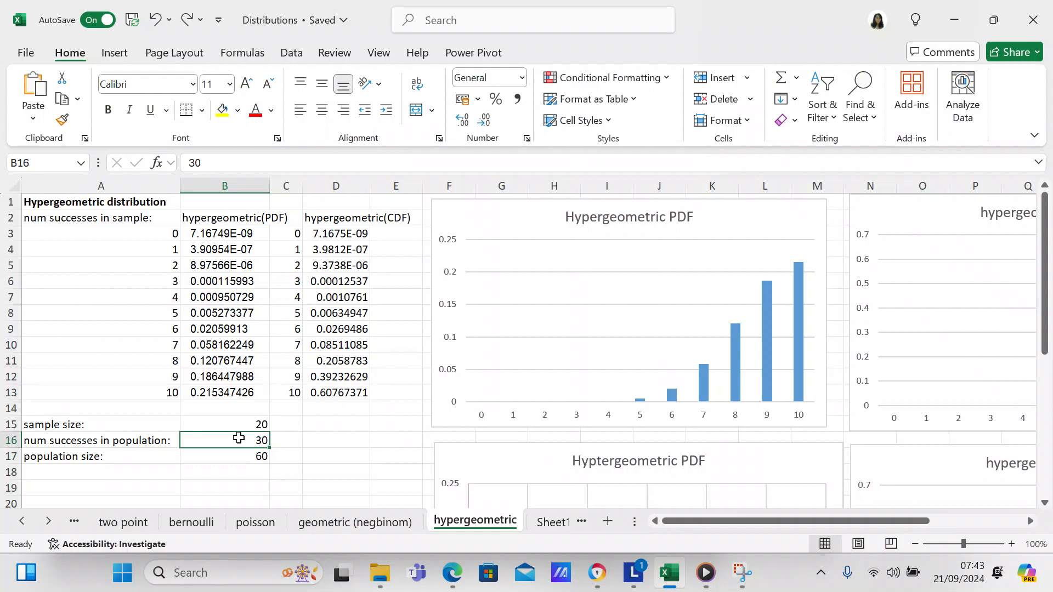
pyautogui.click(238, 456)
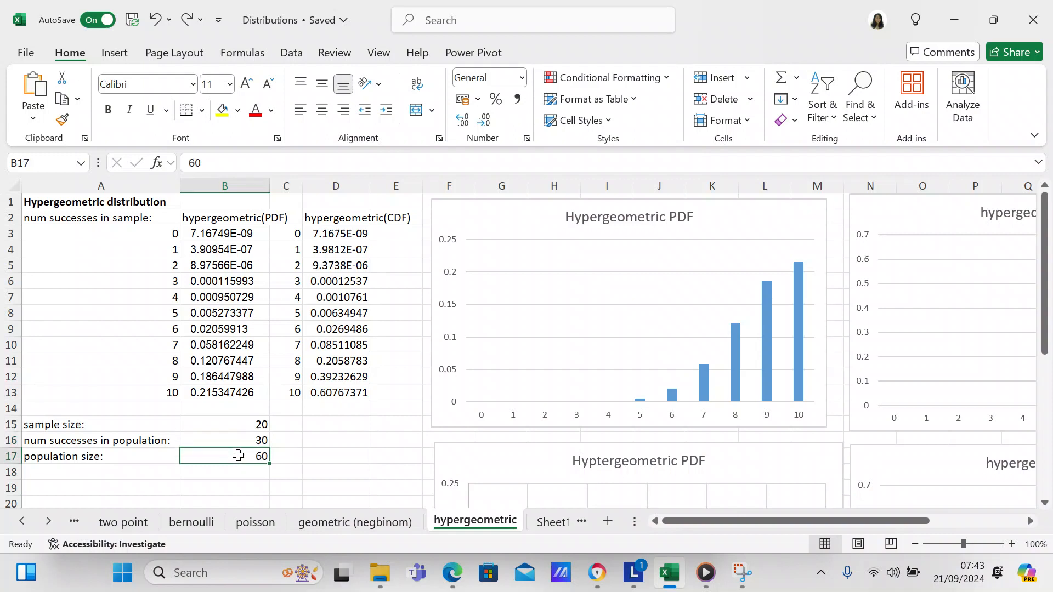
pyautogui.click(236, 440)
pyautogui.write('15')
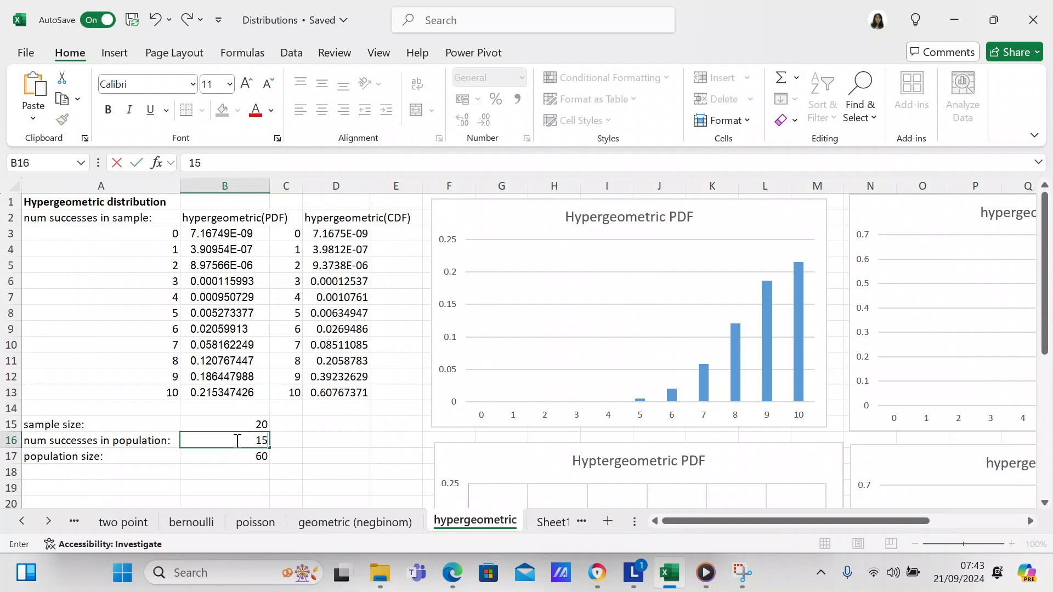
pyautogui.press('Return')
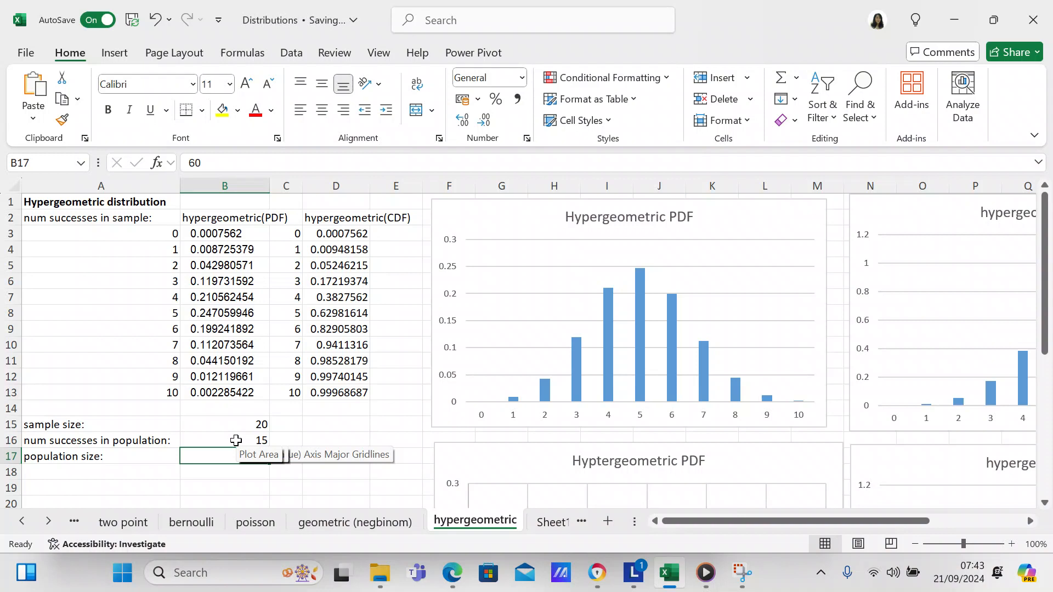
# Set the sample size in B15 to 15
pyautogui.click(233, 424)
pyautogui.write('15')
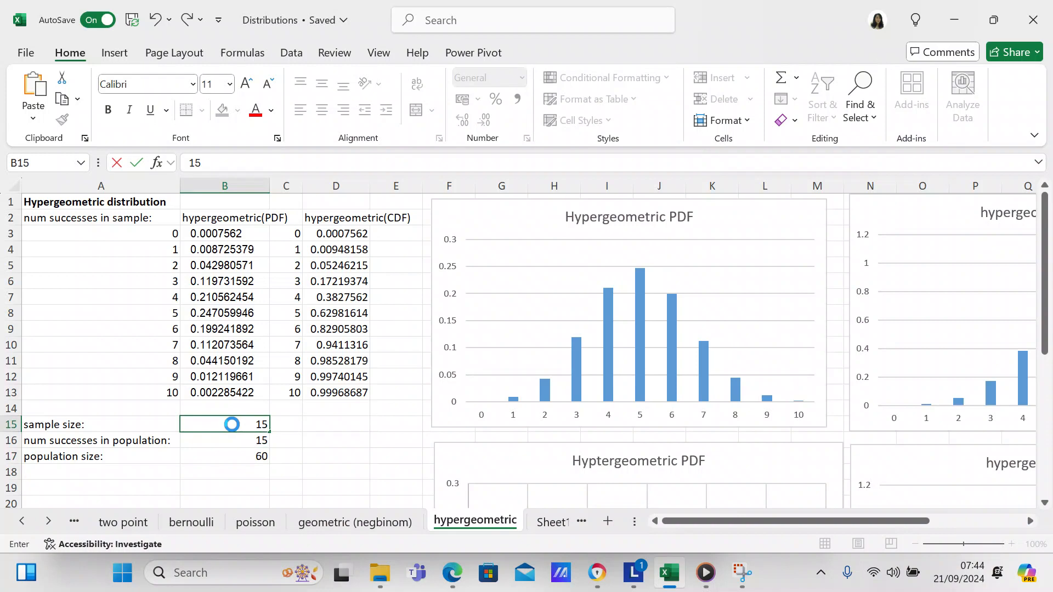
pyautogui.press('Return')
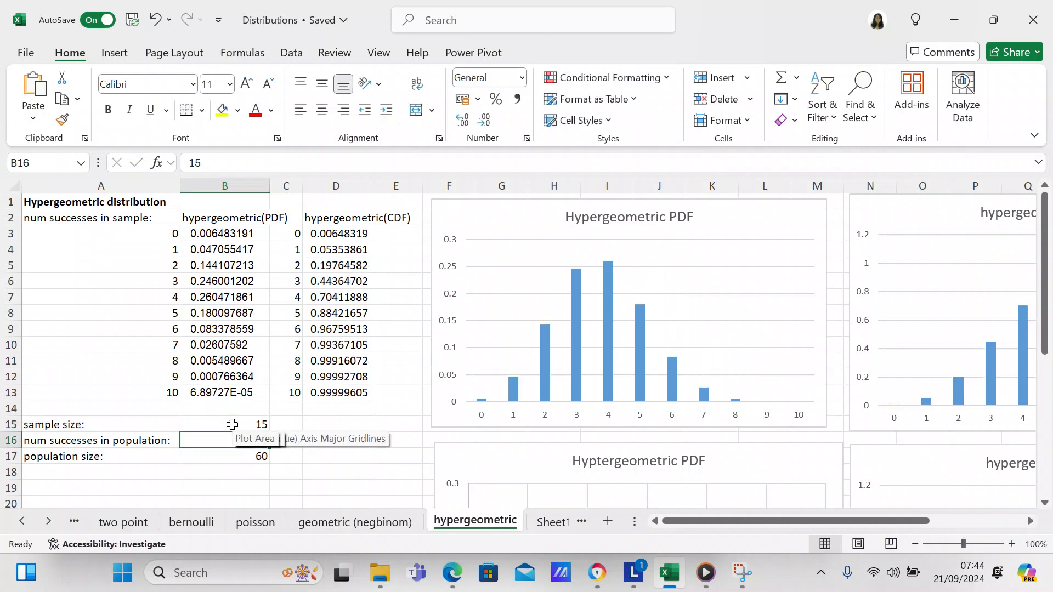
# Try a population size of 30 in B17 and put it back to 60
pyautogui.click(245, 459)
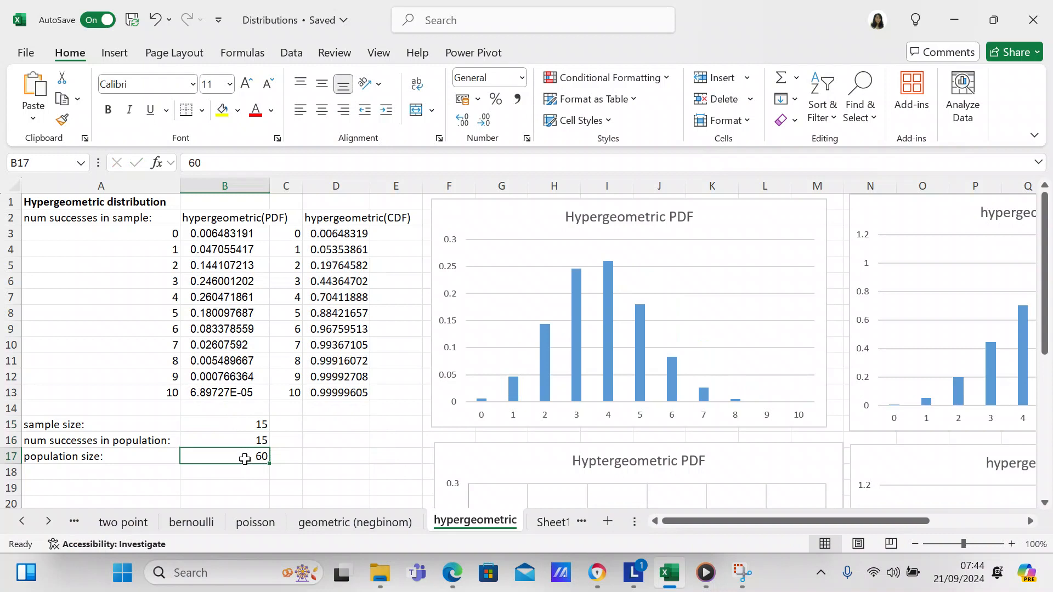
pyautogui.write('30')
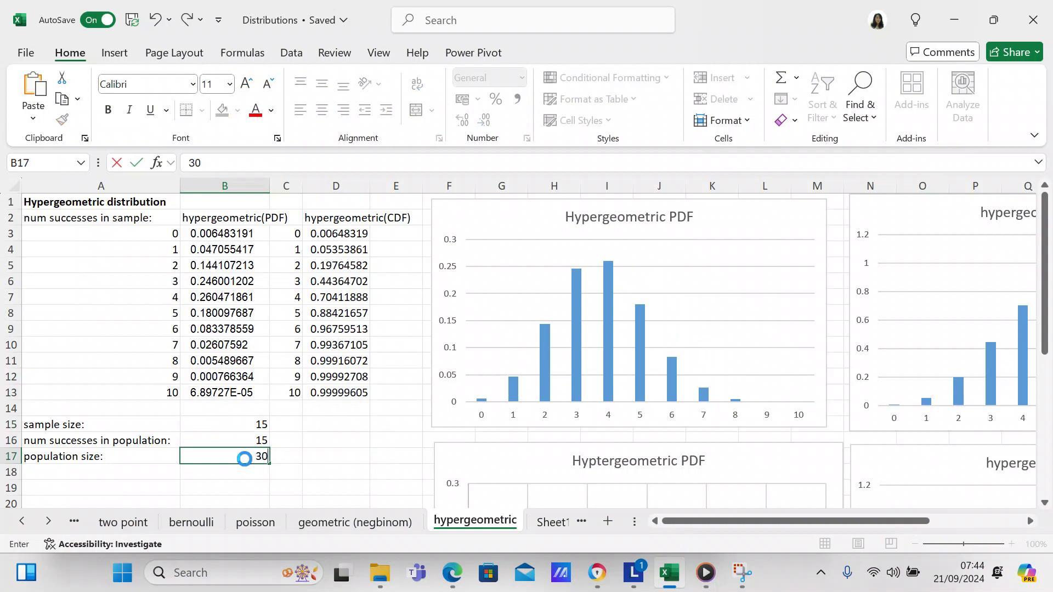
pyautogui.press('Return')
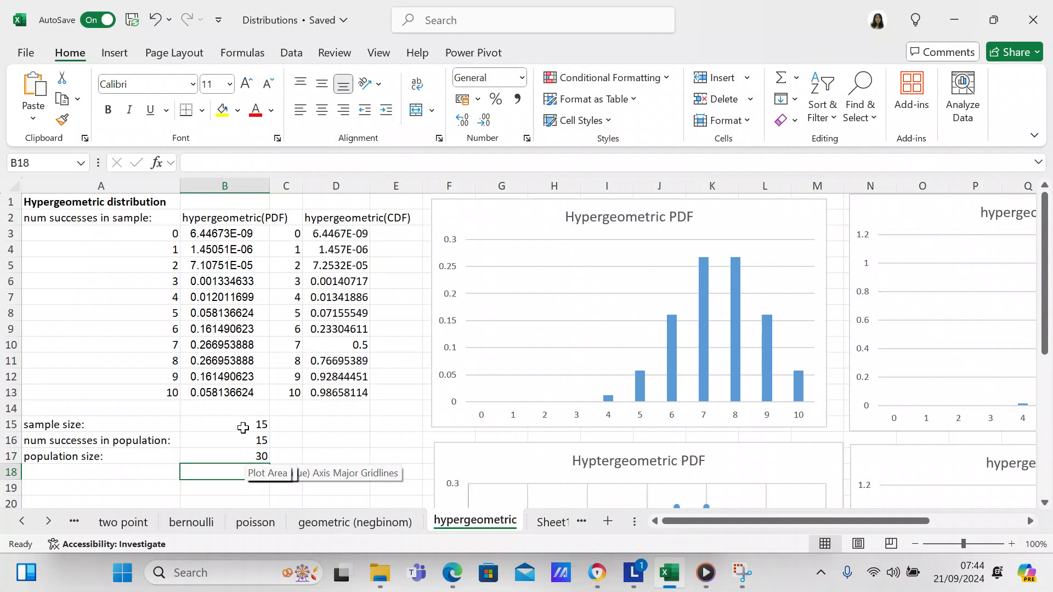
pyautogui.click(245, 456)
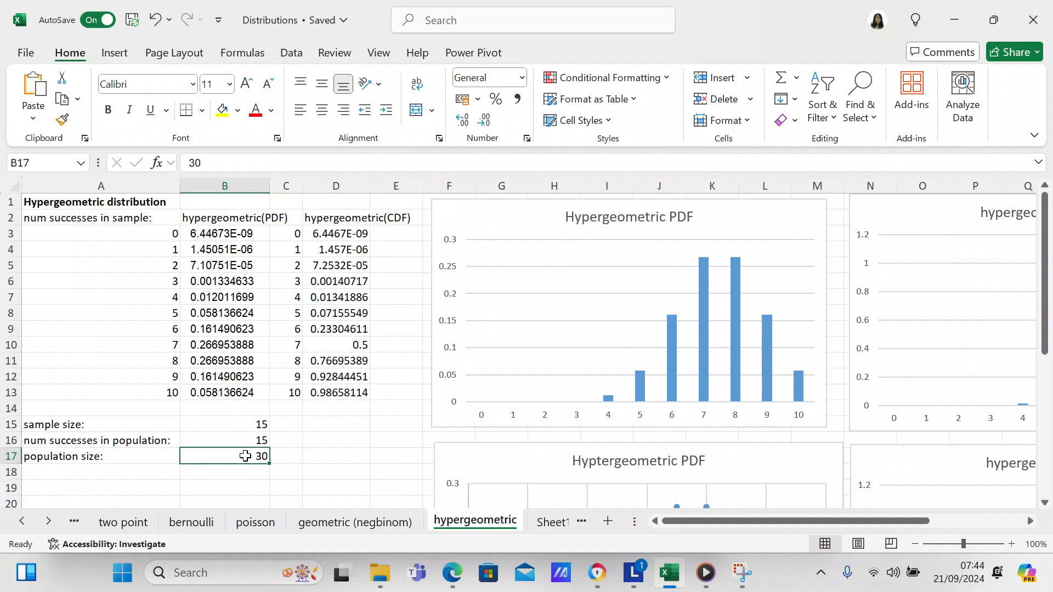
pyautogui.write('60')
pyautogui.press('Return')
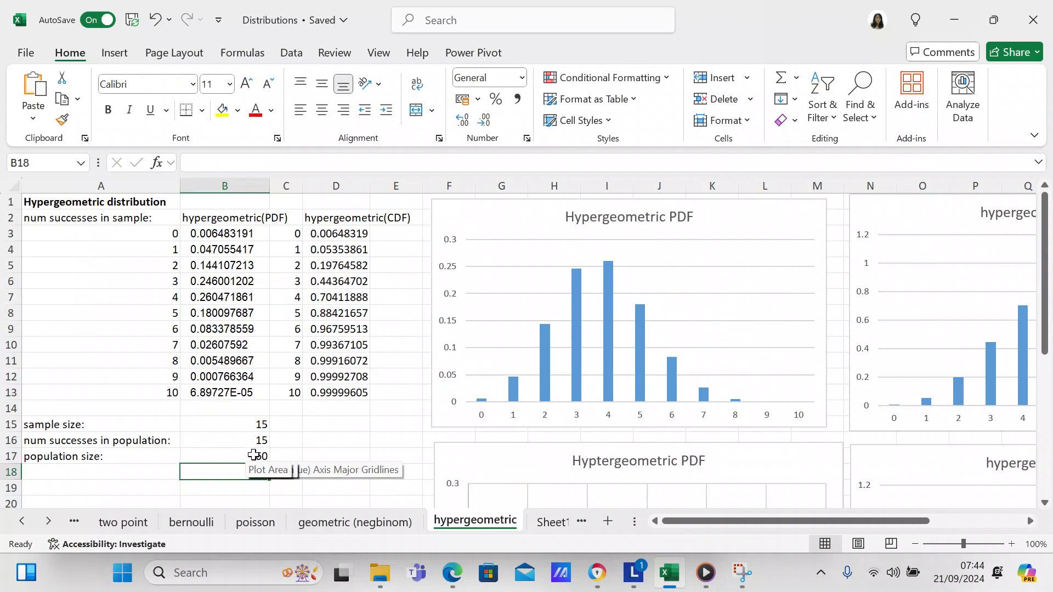
# Set the population size in B17 to 45
pyautogui.click(253, 456)
pyautogui.write('45')
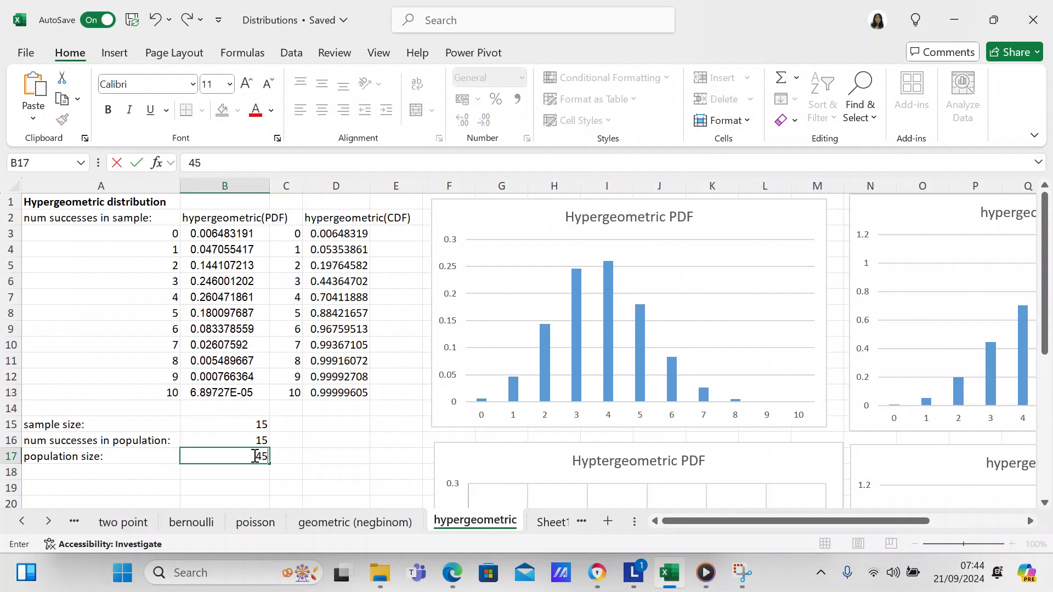
pyautogui.press('Return')
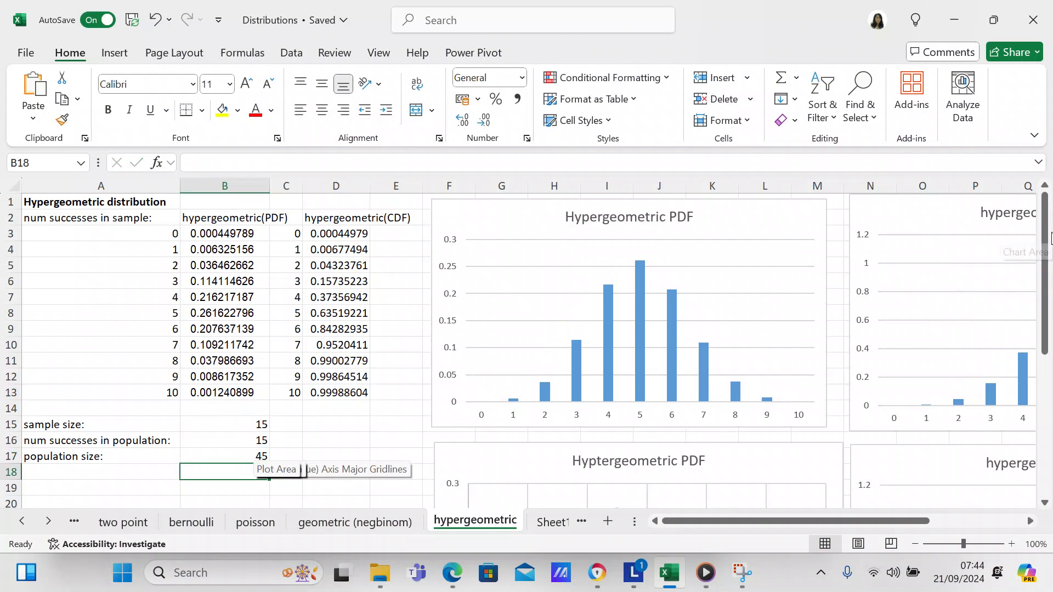
# Correct the misspelled title of the PDF scatter chart to "Hypergeometric PDF" and close the formatting pane
pyautogui.moveTo(1049, 244); pyautogui.dragTo(1044, 384)
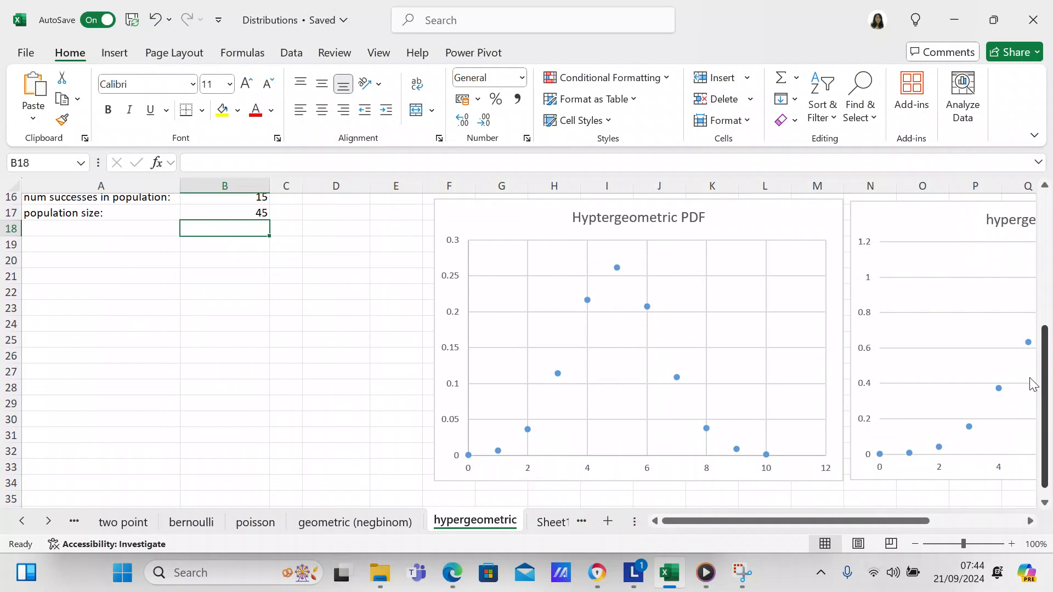
pyautogui.doubleClick(635, 219)
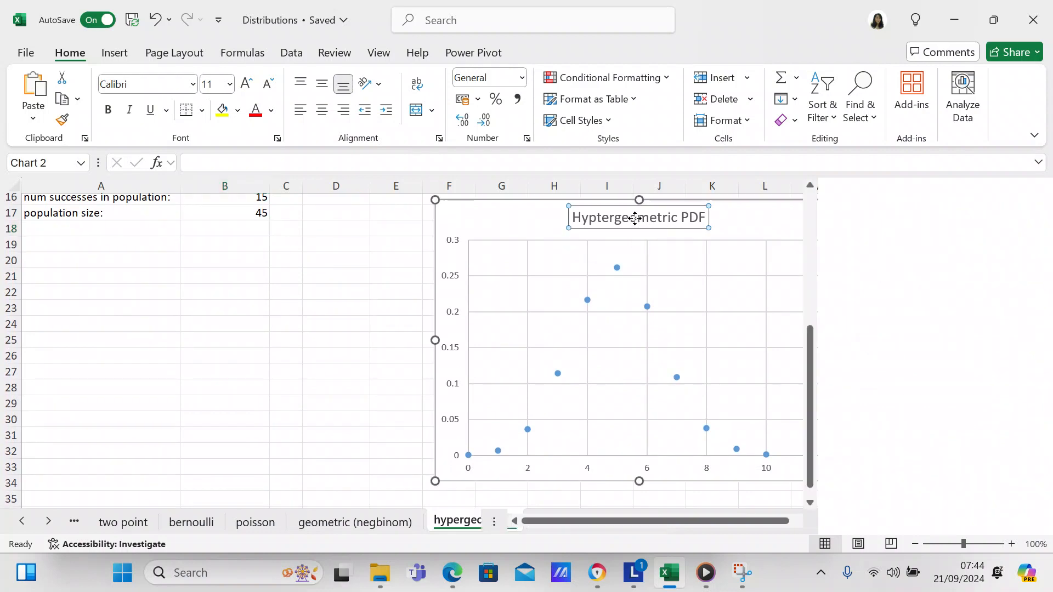
pyautogui.click(601, 221)
pyautogui.press('Delete')
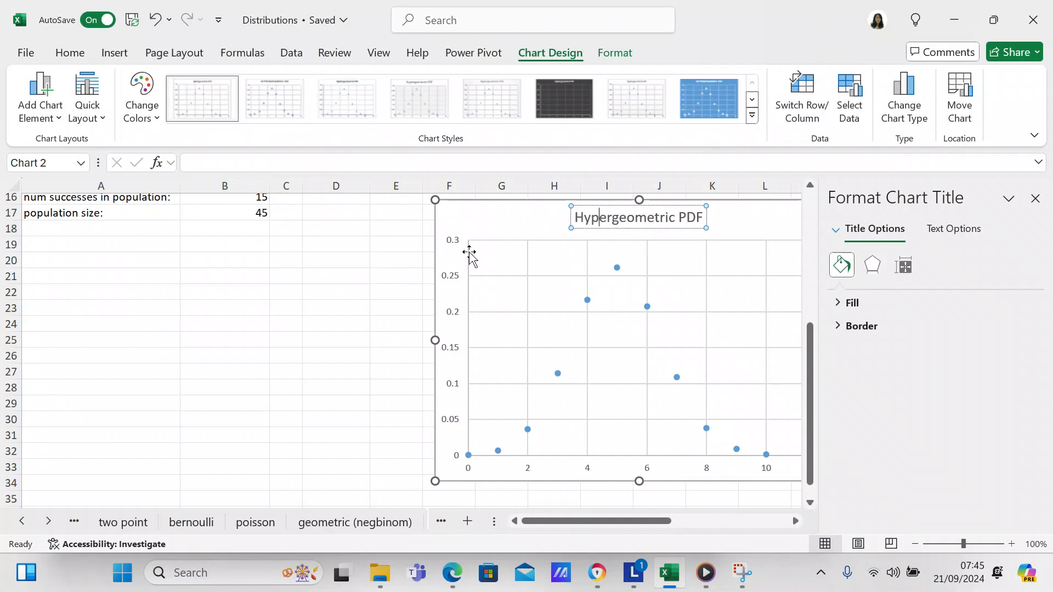
pyautogui.click(274, 292)
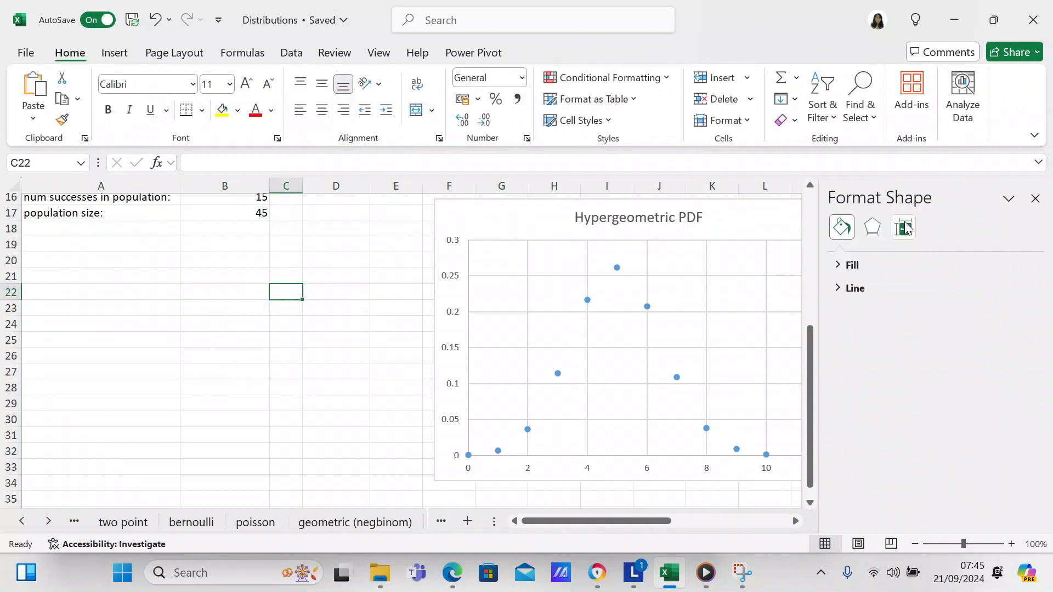
pyautogui.click(1036, 197)
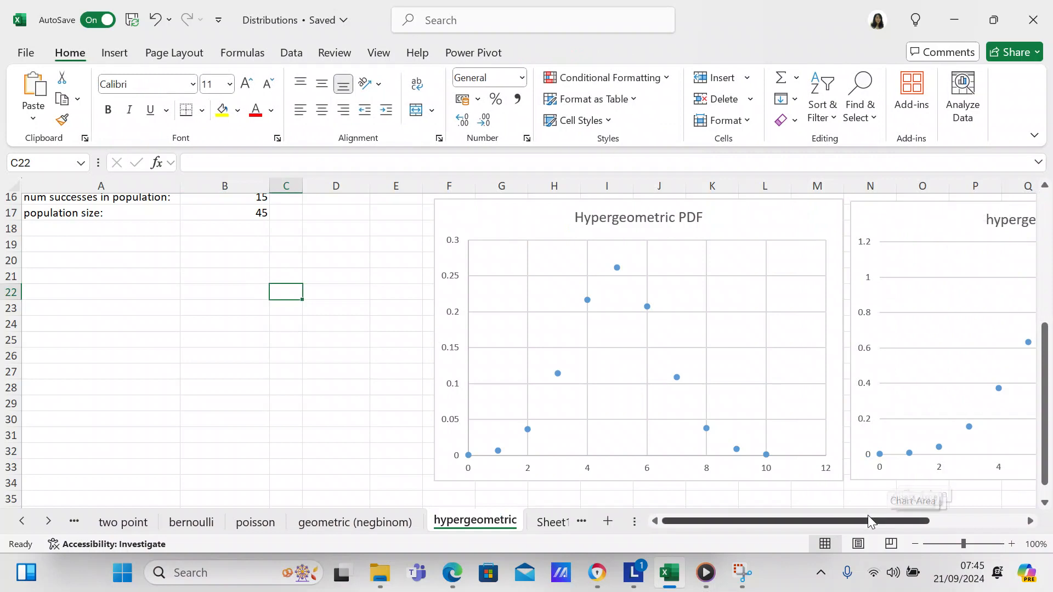
# Compare the PDF and CDF scatter charts and return to the data table at the beginning of the sheet
pyautogui.moveTo(868, 517); pyautogui.dragTo(933, 505)
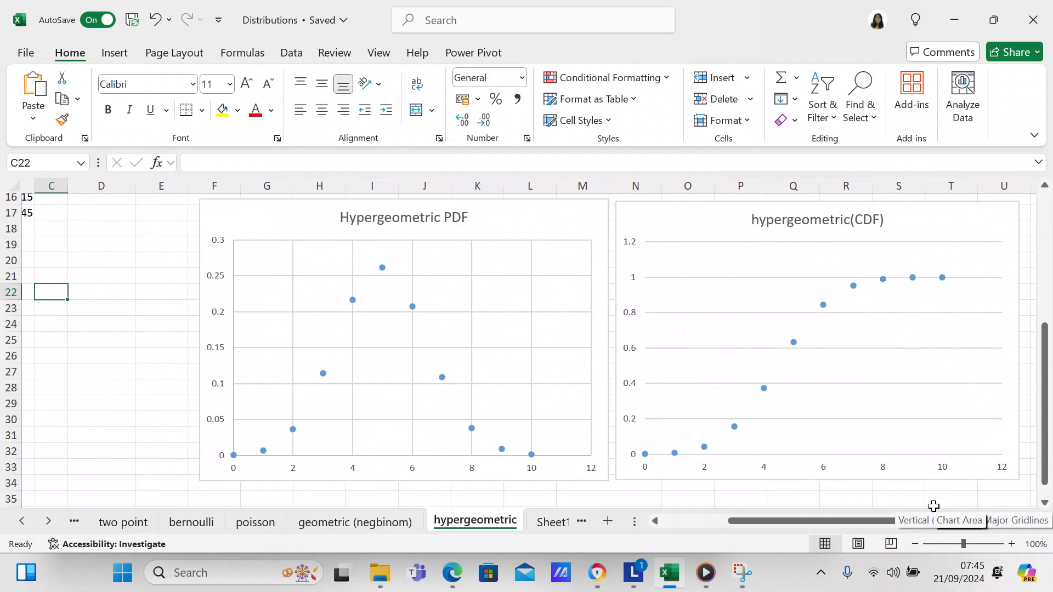
pyautogui.moveTo(883, 519); pyautogui.dragTo(841, 522)
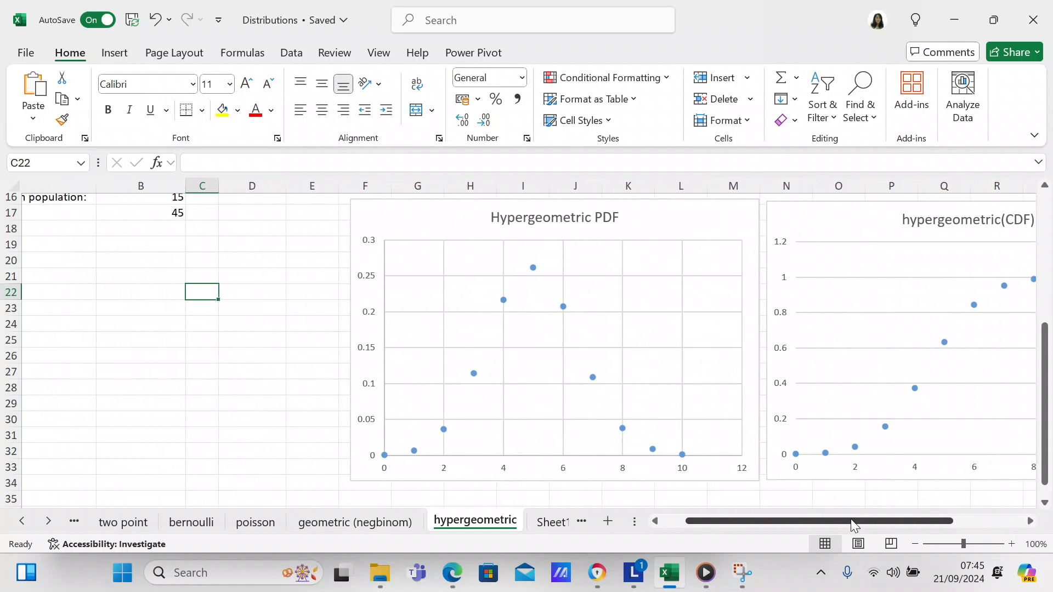
pyautogui.moveTo(1045, 467); pyautogui.dragTo(1046, 411)
pyautogui.moveTo(780, 527); pyautogui.dragTo(722, 520)
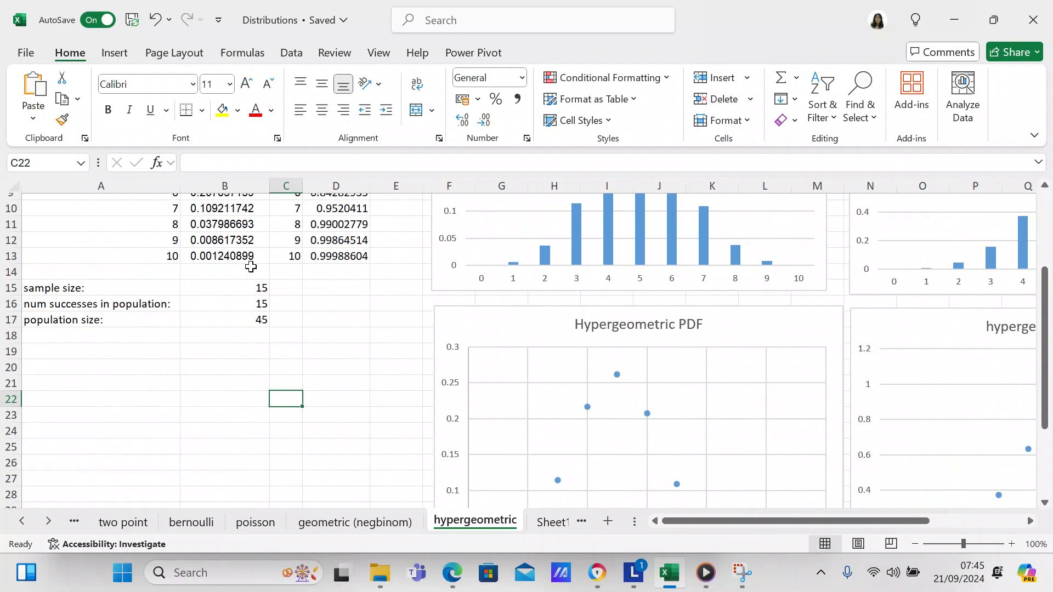
pyautogui.moveTo(1045, 365); pyautogui.dragTo(1050, 252)
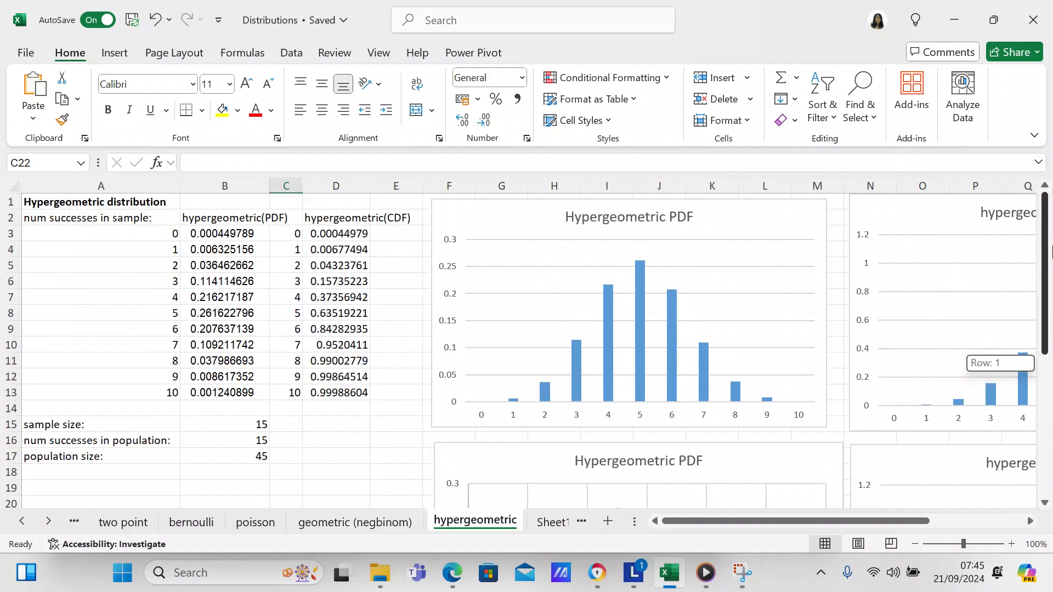
# Select the success counts and PDF values in A2:B13 and open the full list of chart types for them
pyautogui.click(211, 218)
pyautogui.click(169, 218)
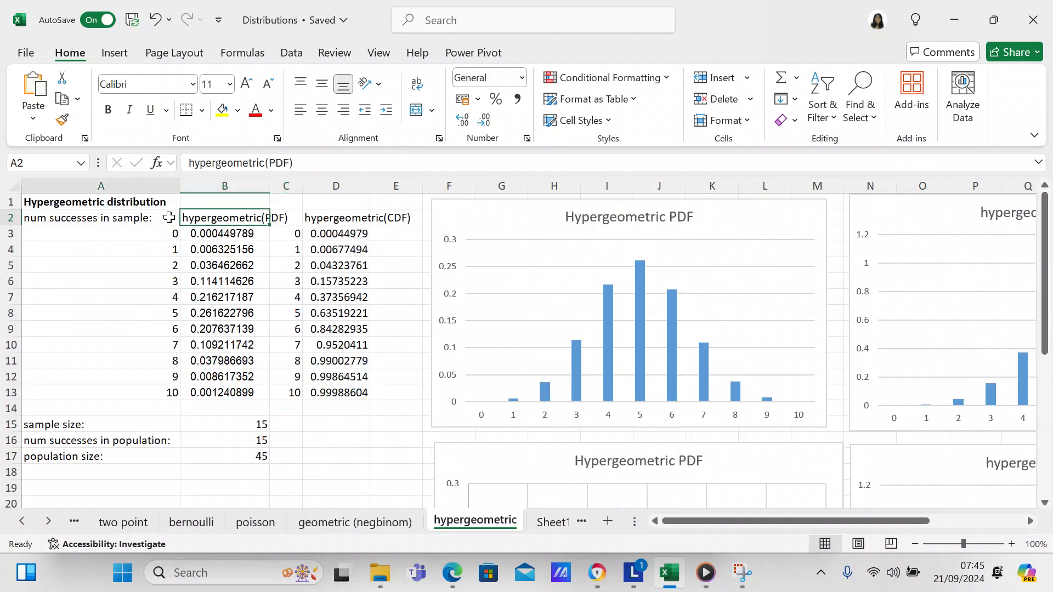
pyautogui.hotkey('shift', 'Right')
pyautogui.hotkey('shift', 'Down')
pyautogui.hotkey('shift', 'Down')
pyautogui.hotkey('shift', 'Down')
pyautogui.hotkey('shift', 'Down')
pyautogui.hotkey('shift', 'Down')
pyautogui.hotkey('shift', 'Down')
pyautogui.hotkey('shift', 'Down')
pyautogui.hotkey('shift', 'Down')
pyautogui.hotkey('shift', 'Down')
pyautogui.hotkey('shift', 'Down')
pyautogui.hotkey('shift', 'Down')
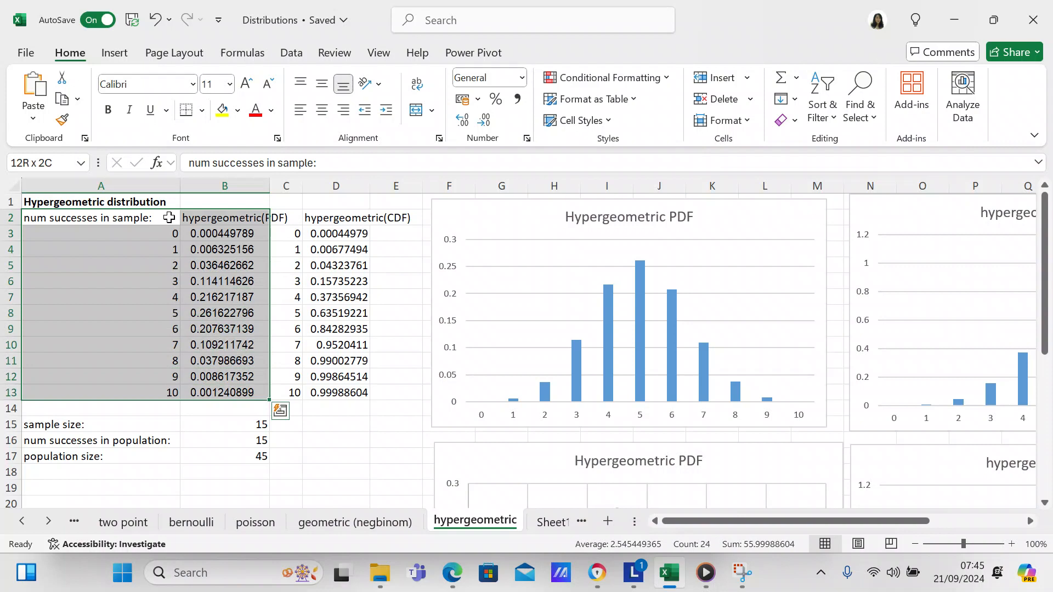
pyautogui.click(112, 53)
pyautogui.click(349, 110)
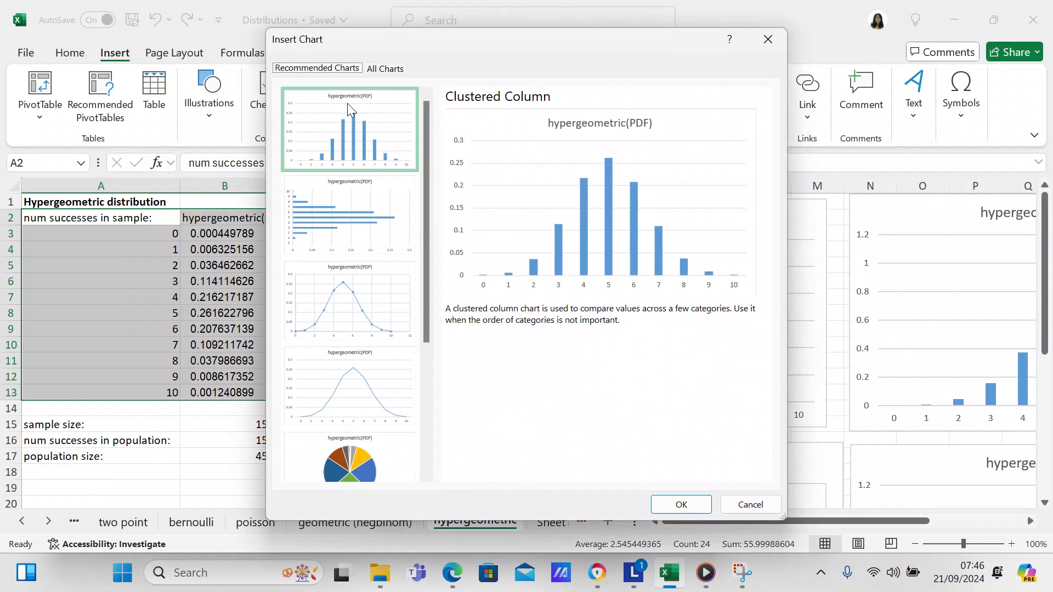
pyautogui.click(385, 68)
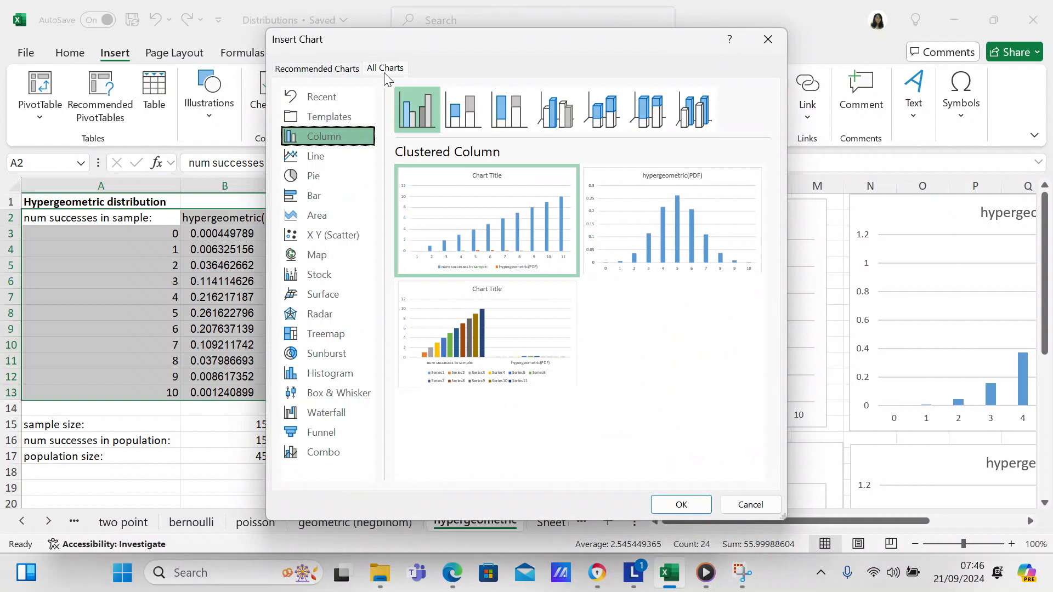
# Preview the histogram, box and whisker, waterfall, funnel, combo, treemap, radar, surface and stock chart types for the selected data
pyautogui.click(347, 368)
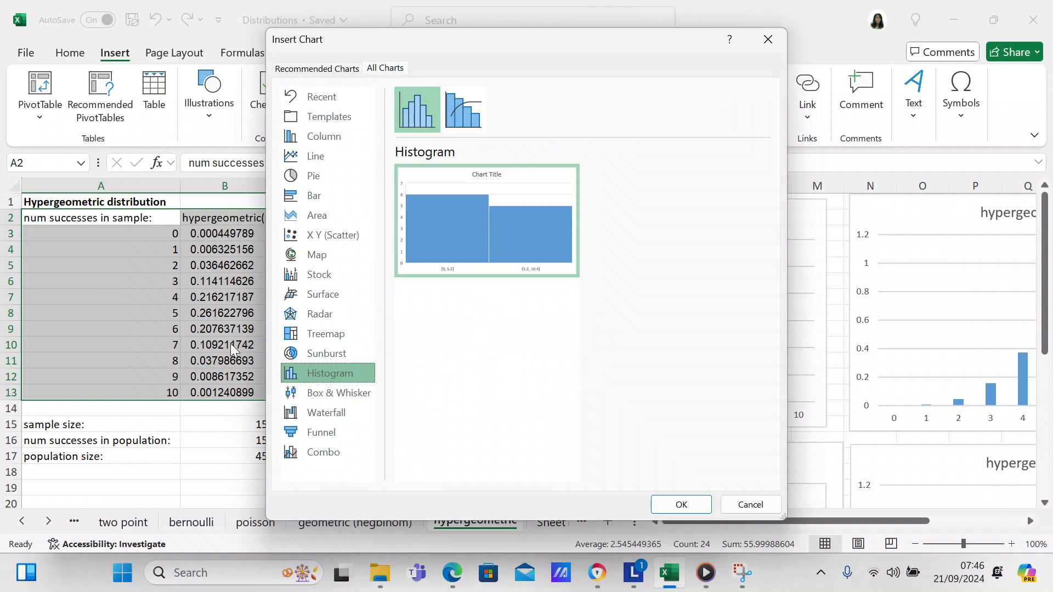
pyautogui.click(297, 393)
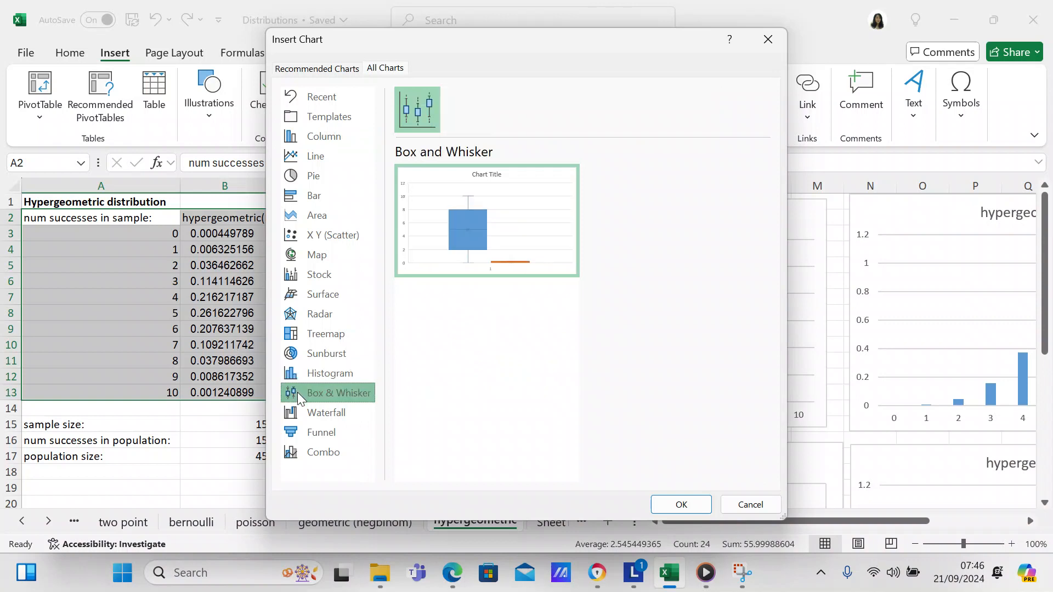
pyautogui.click(314, 410)
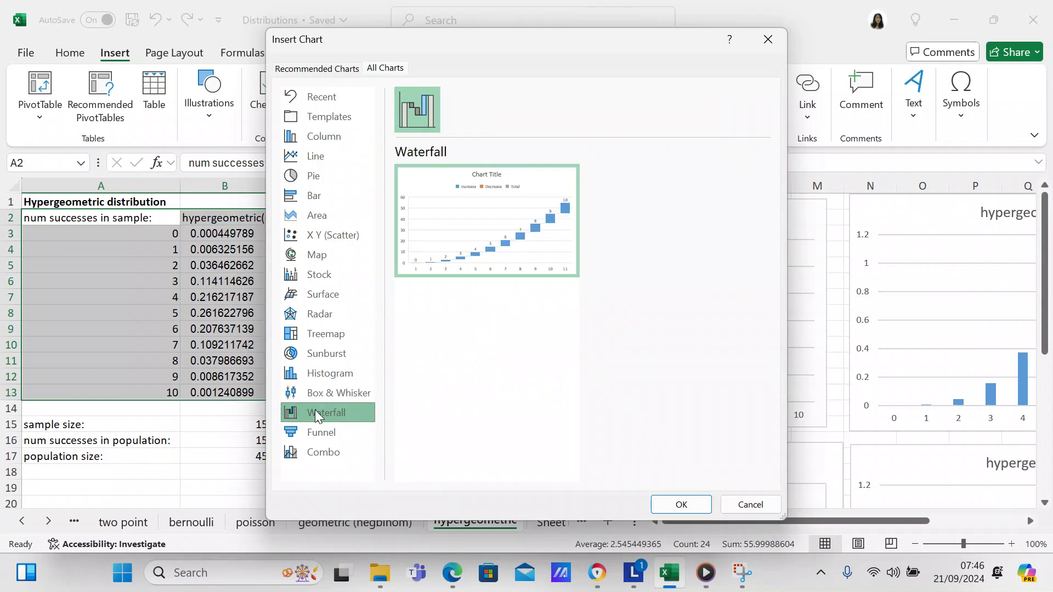
pyautogui.click(312, 431)
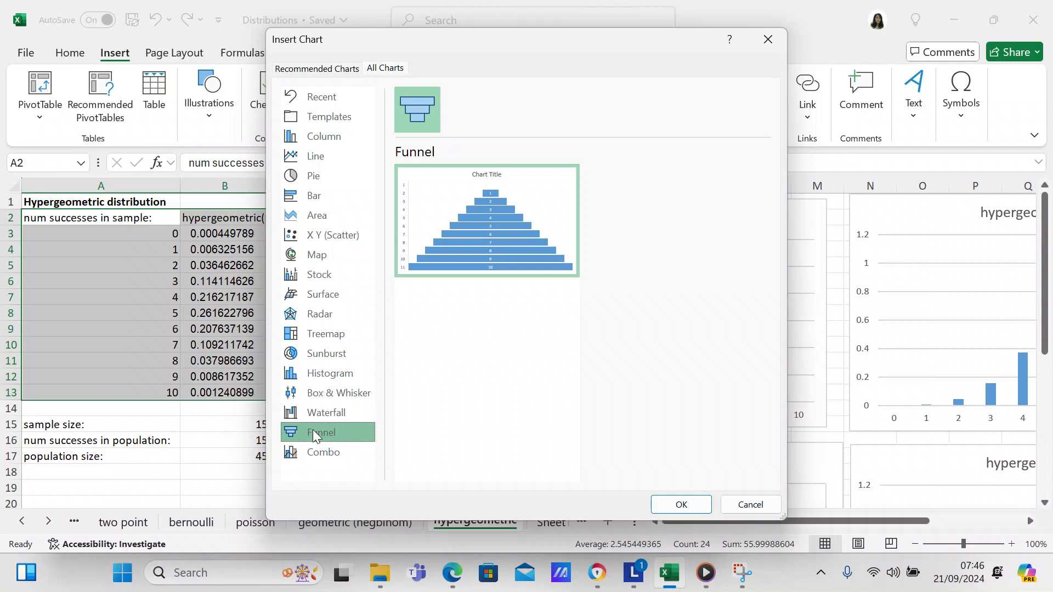
pyautogui.click(314, 453)
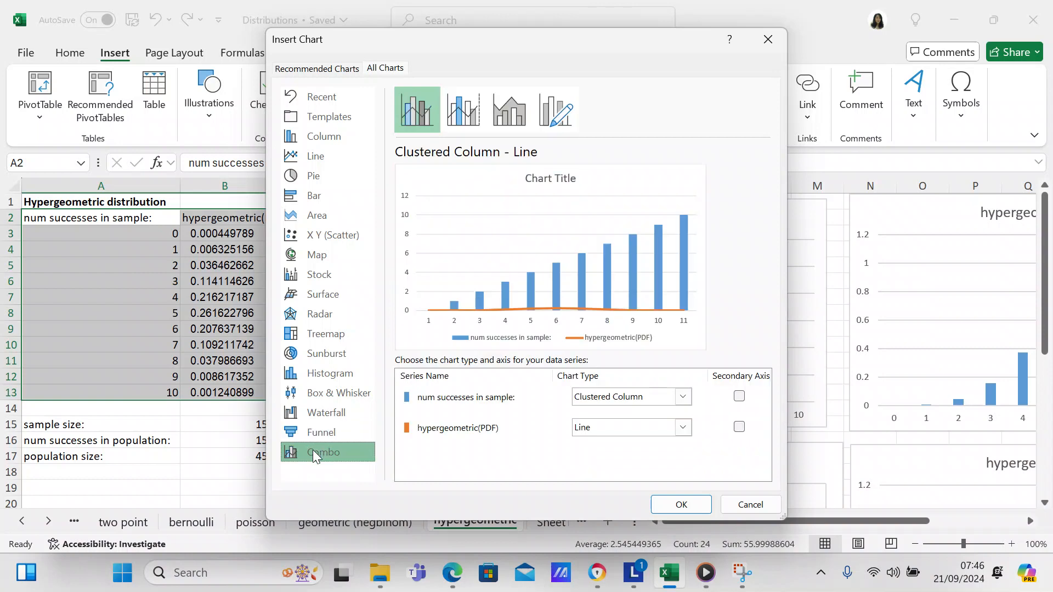
pyautogui.click(327, 337)
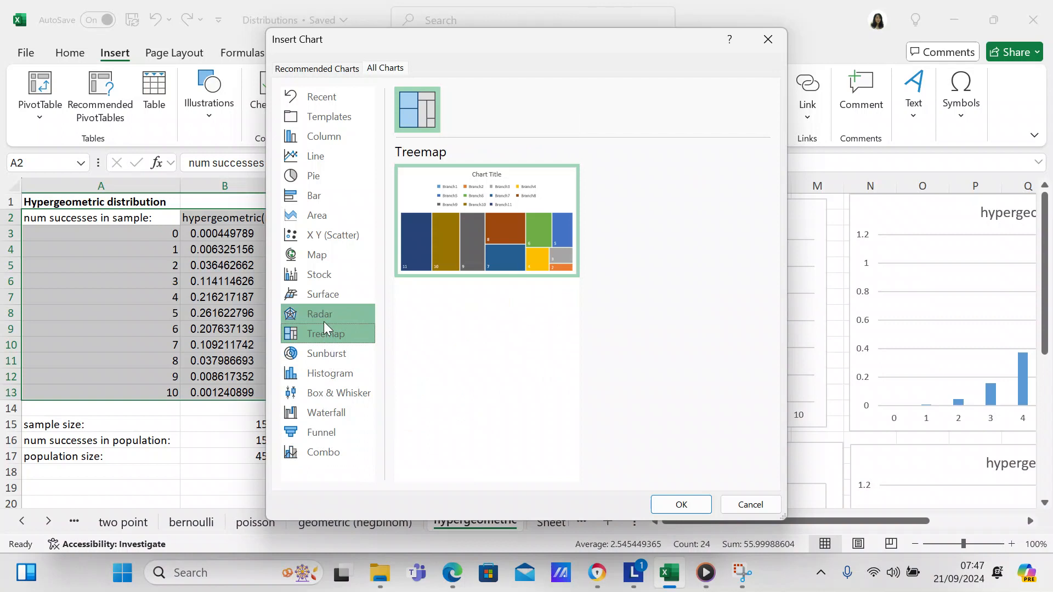
pyautogui.click(324, 318)
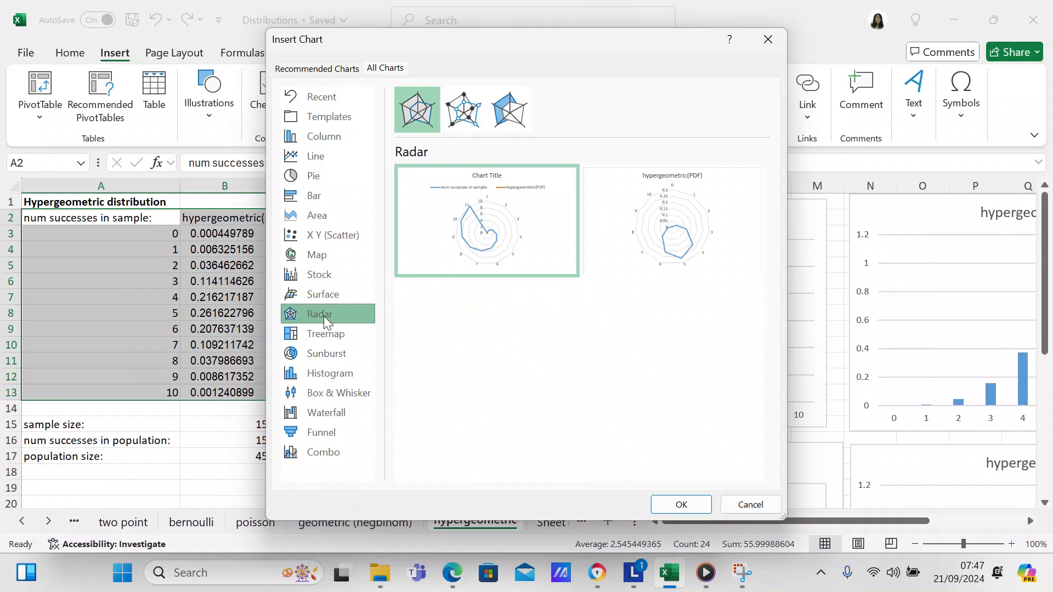
pyautogui.click(324, 298)
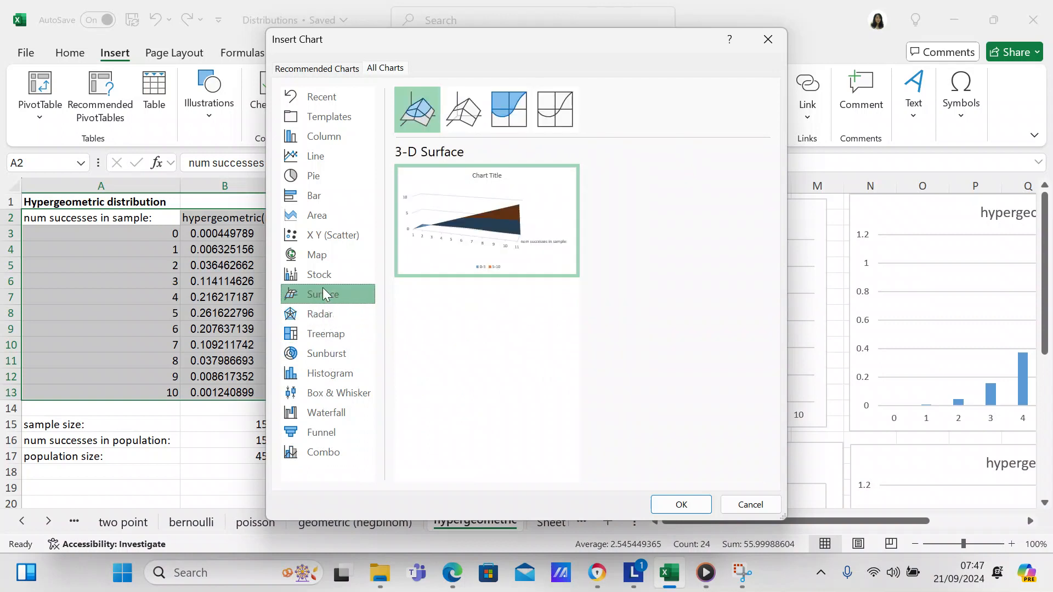
pyautogui.click(322, 279)
pyautogui.click(321, 257)
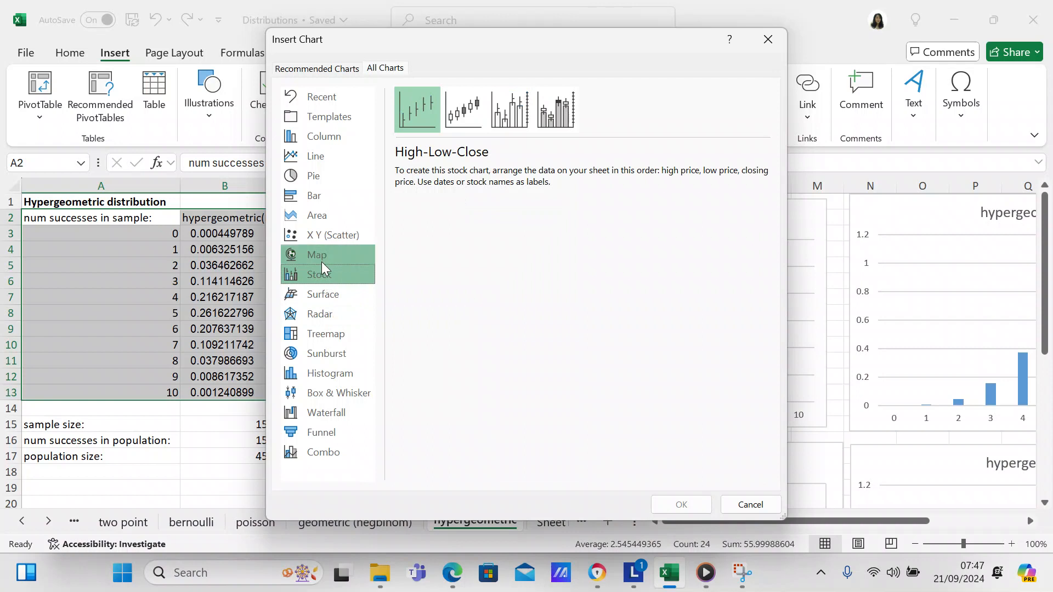
# Insert an area chart of the hypergeometric PDF values with the success counts 0 to 10 along the horizontal axis
pyautogui.click(322, 218)
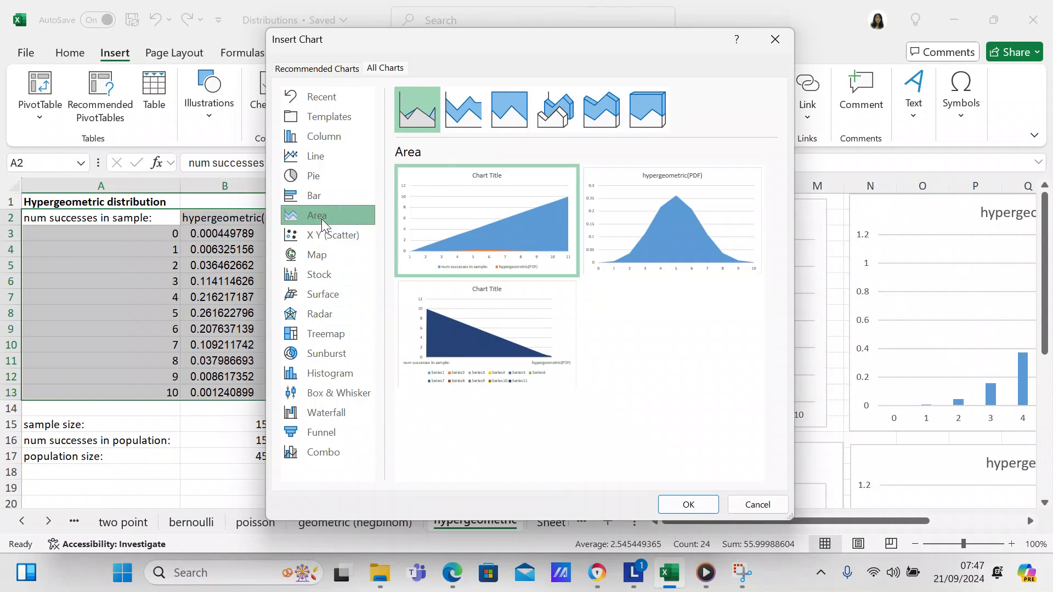
pyautogui.moveTo(627, 273)
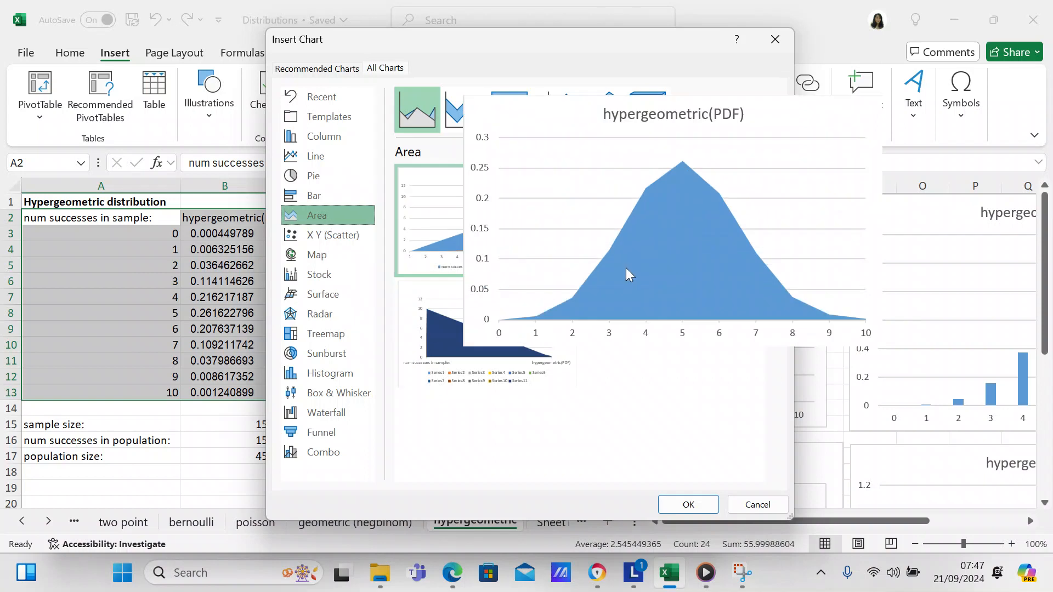
pyautogui.click(664, 256)
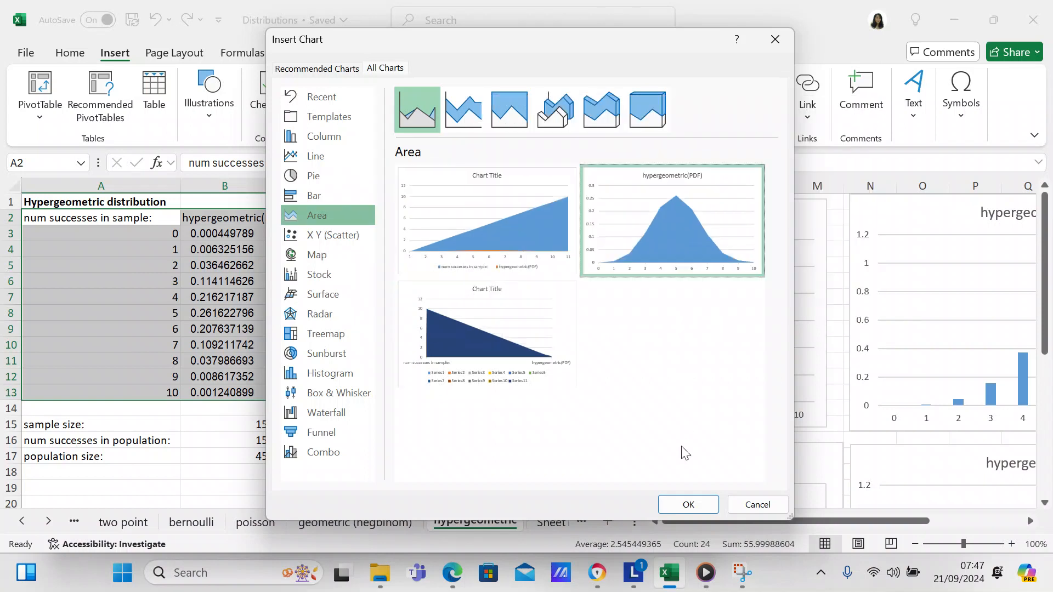
pyautogui.click(689, 505)
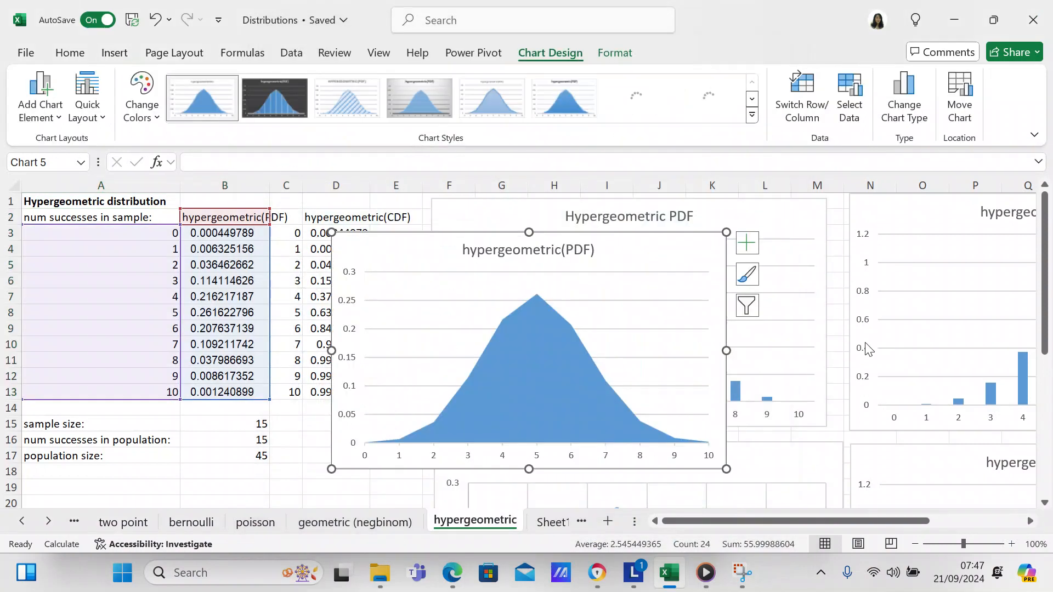
# Move the PDF area chart to the empty cells below the population size row, beside the PDF scatter chart
pyautogui.moveTo(1048, 304); pyautogui.dragTo(1048, 327)
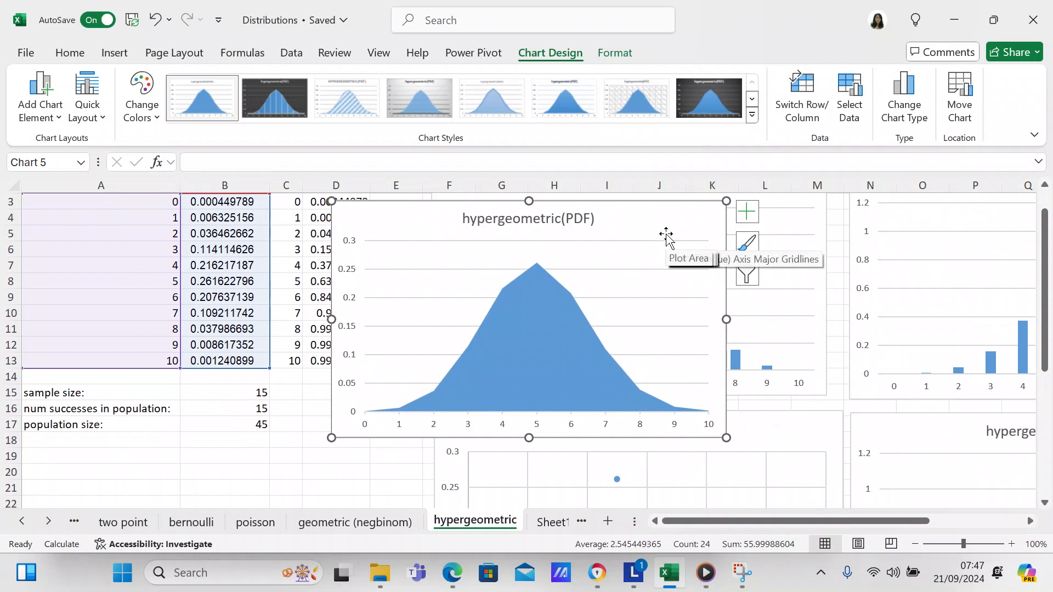
pyautogui.moveTo(670, 247); pyautogui.dragTo(355, 455)
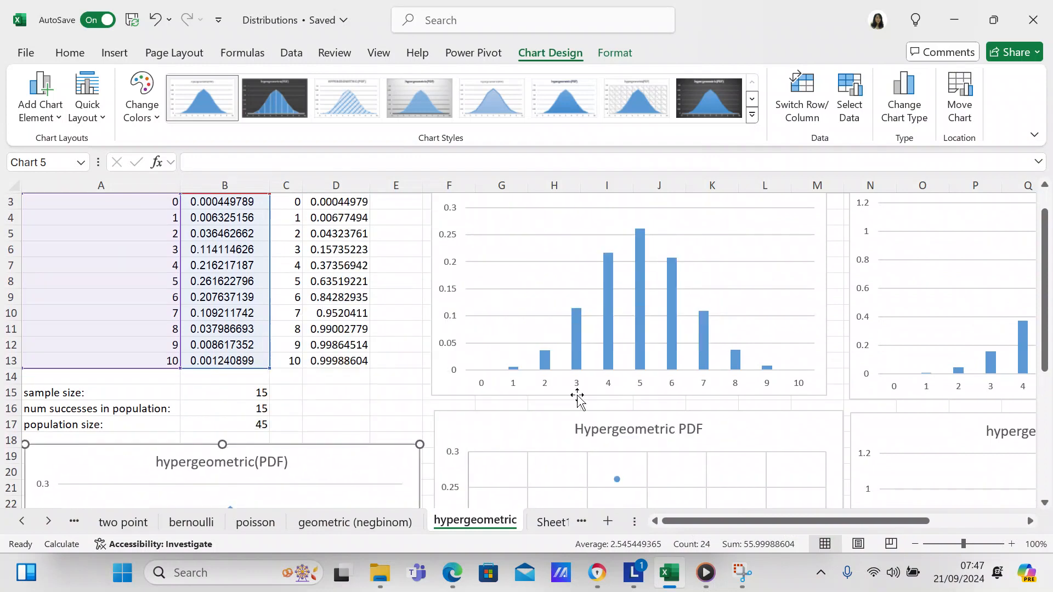
pyautogui.moveTo(1045, 330); pyautogui.dragTo(1044, 460)
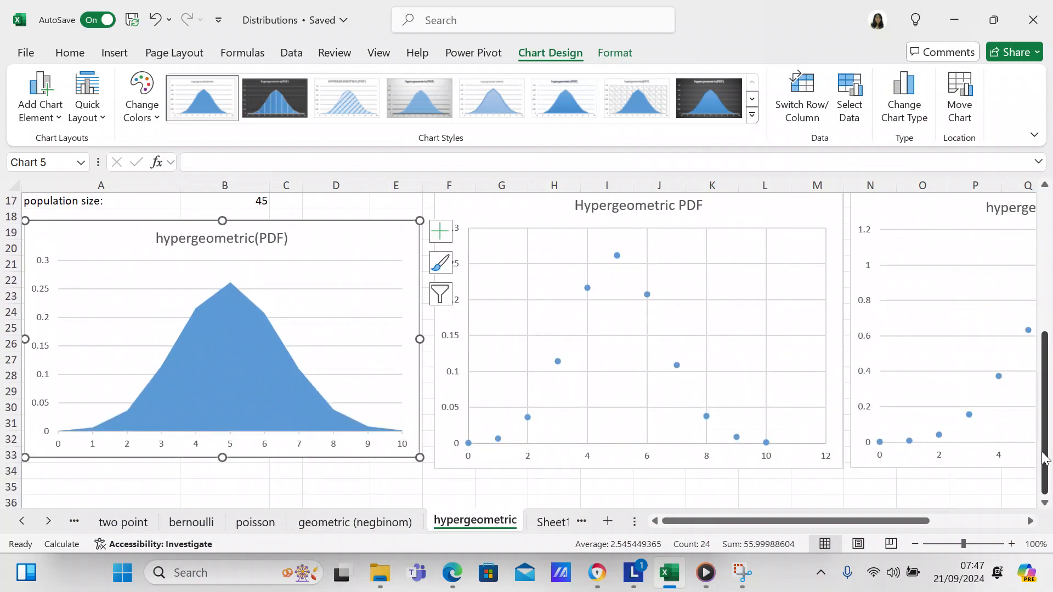
pyautogui.moveTo(1045, 459); pyautogui.dragTo(1049, 316)
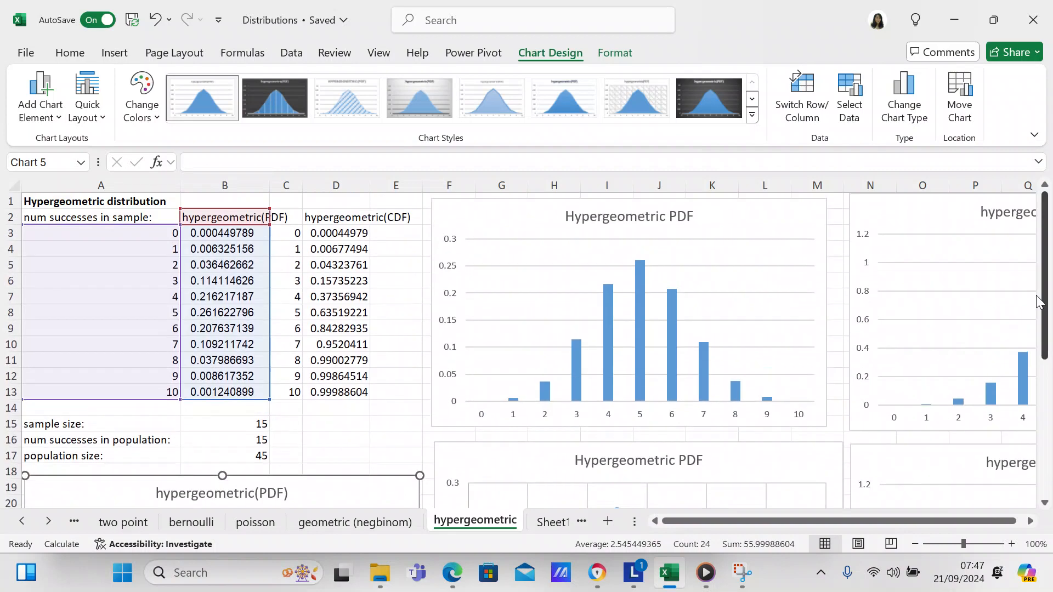
# Insert an area chart of the hypergeometric CDF values from C2:D13
pyautogui.click(298, 218)
pyautogui.hotkey('shift', 'Right')
pyautogui.hotkey('shift', 'Down')
pyautogui.hotkey('shift', 'Down')
pyautogui.hotkey('shift', 'Down')
pyautogui.hotkey('shift', 'Down')
pyautogui.hotkey('shift', 'Down')
pyautogui.hotkey('shift', 'Down')
pyautogui.hotkey('shift', 'Down')
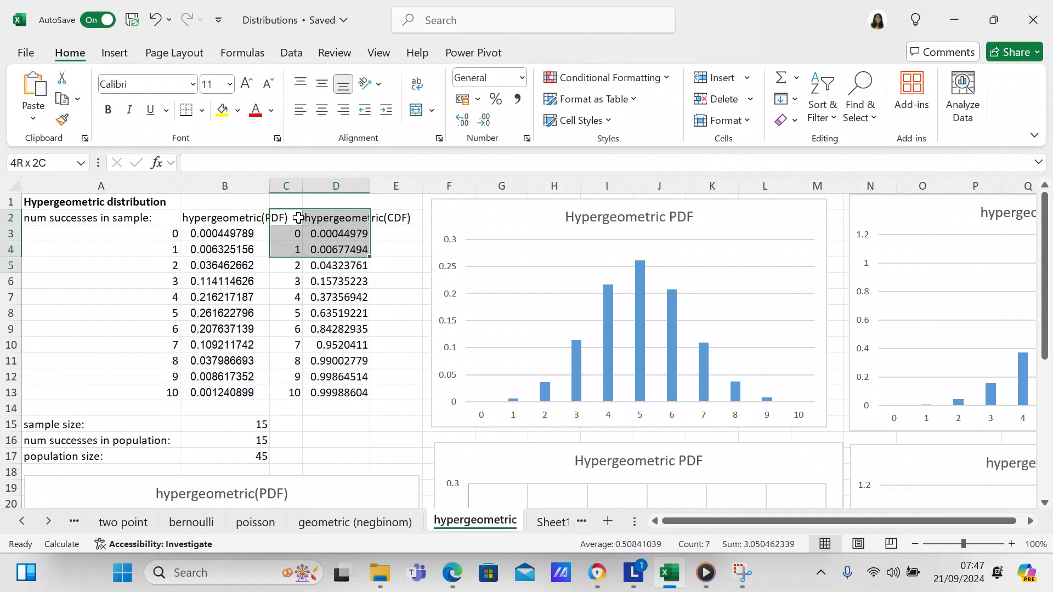
pyautogui.hotkey('shift', 'Down')
pyautogui.hotkey('shift', 'Down')
pyautogui.hotkey('shift', 'Down')
pyautogui.hotkey('shift', 'Down')
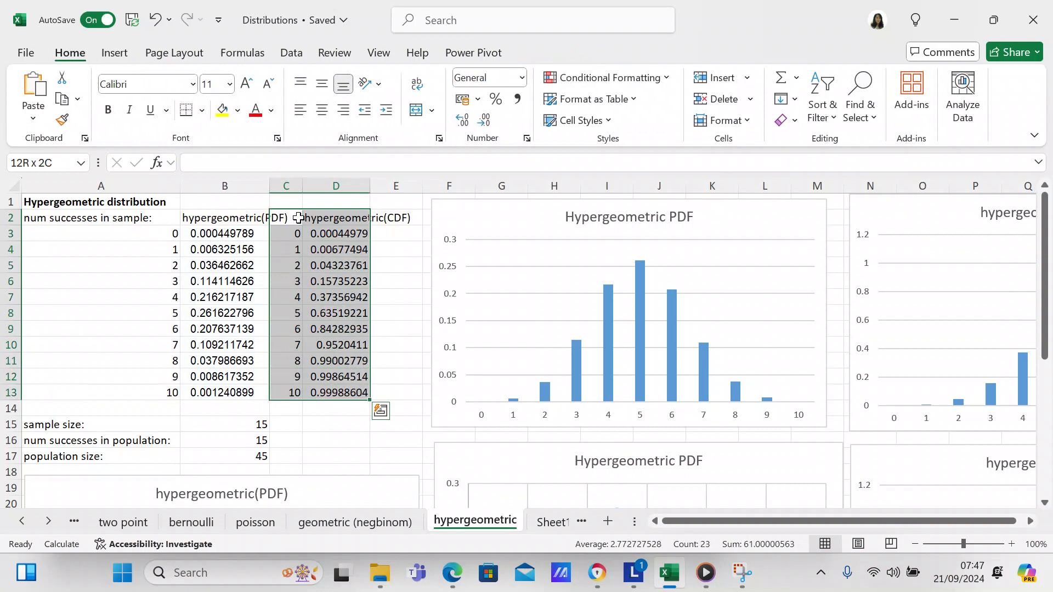
pyautogui.click(118, 54)
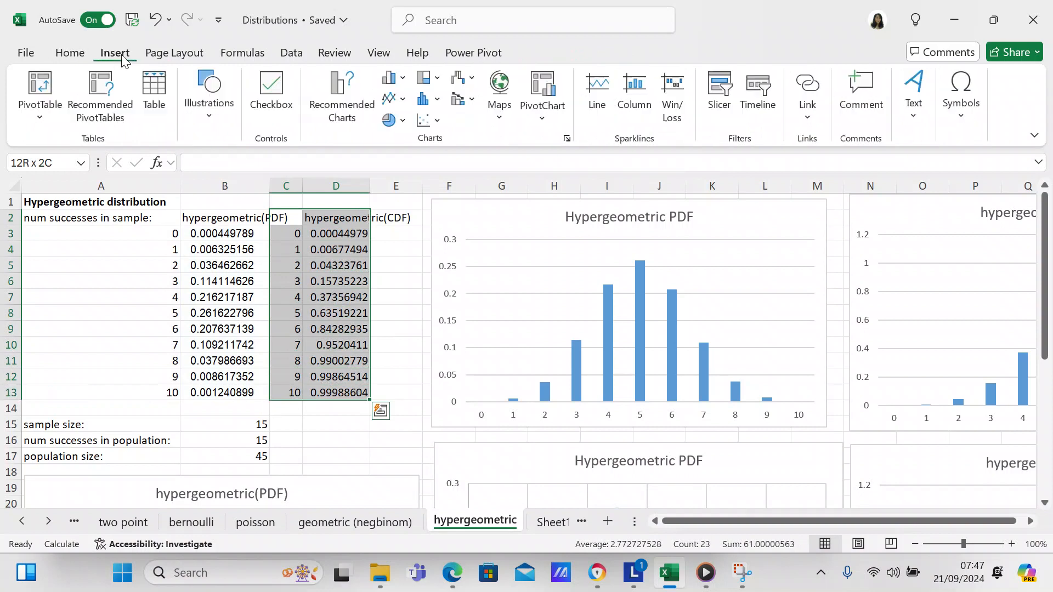
pyautogui.click(329, 97)
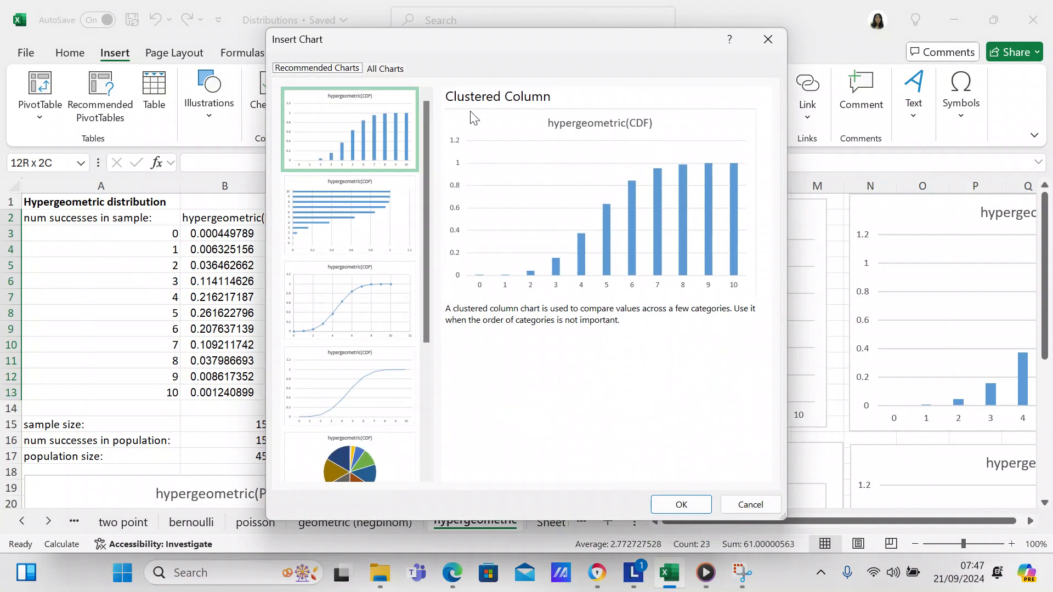
pyautogui.click(393, 68)
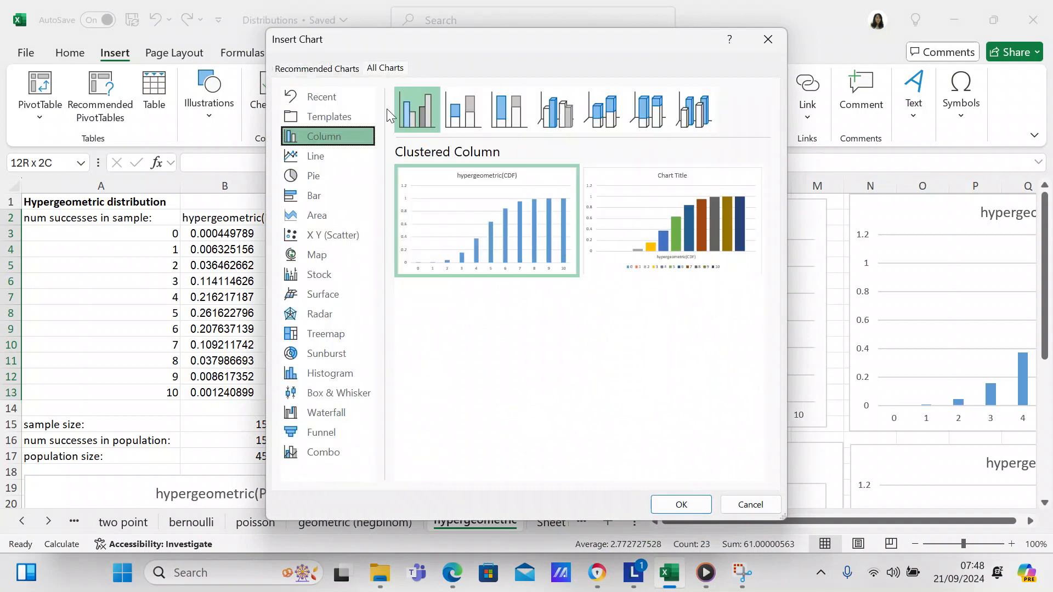
pyautogui.click(332, 216)
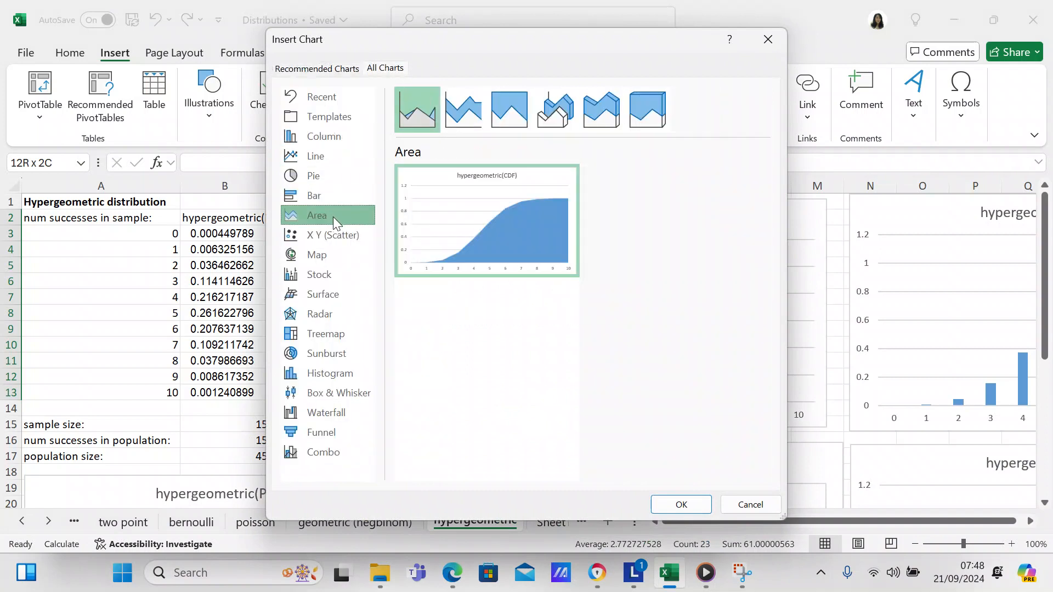
pyautogui.moveTo(493, 218)
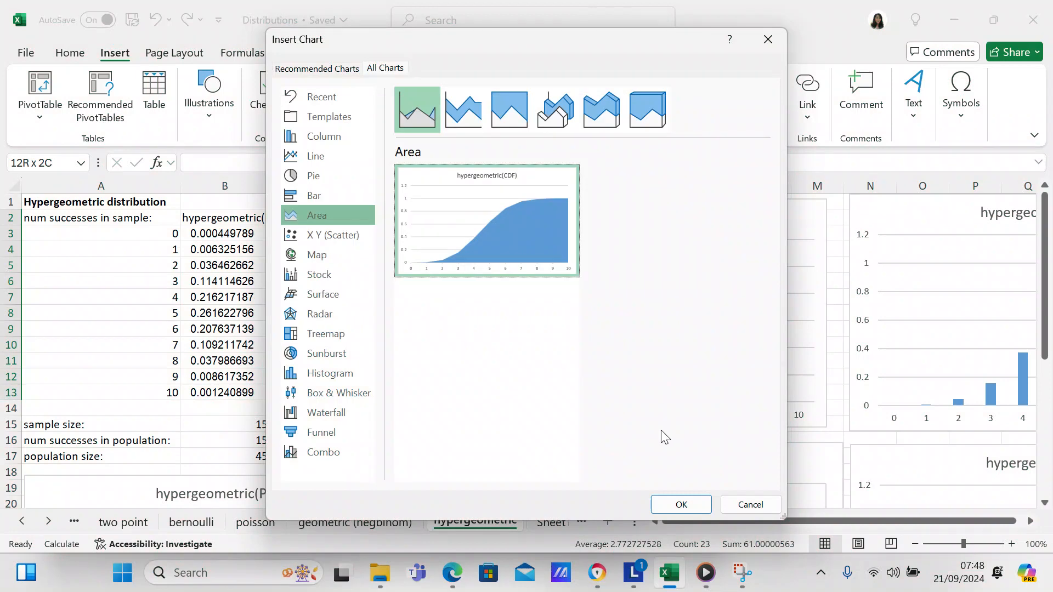
pyautogui.click(675, 502)
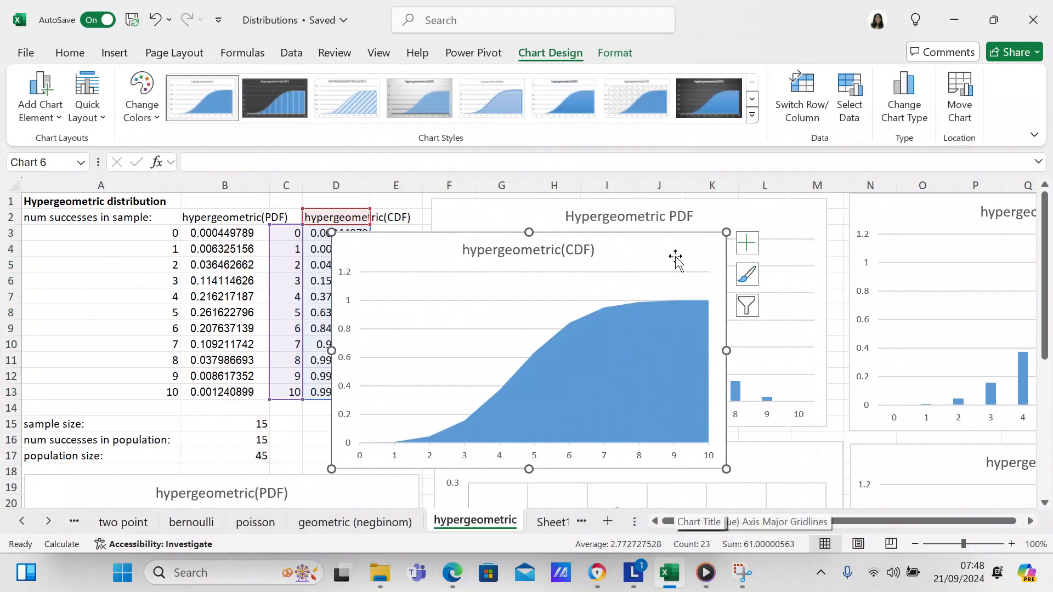
# Move the CDF area chart directly beneath the PDF area chart, starting around row 35, and deselect it
pyautogui.moveTo(676, 266); pyautogui.dragTo(706, 466)
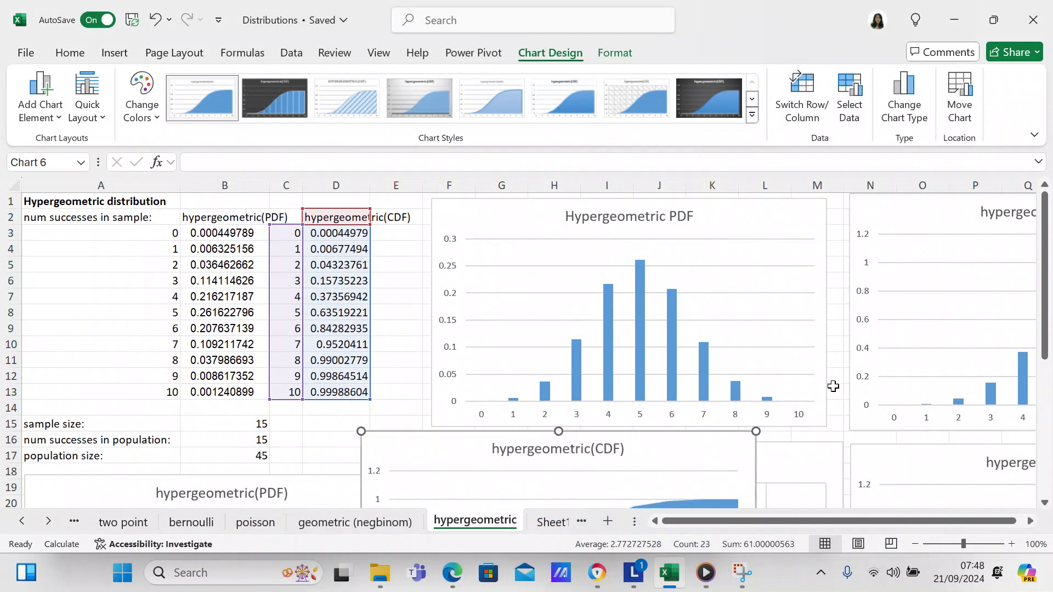
pyautogui.moveTo(1048, 342); pyautogui.dragTo(1047, 481)
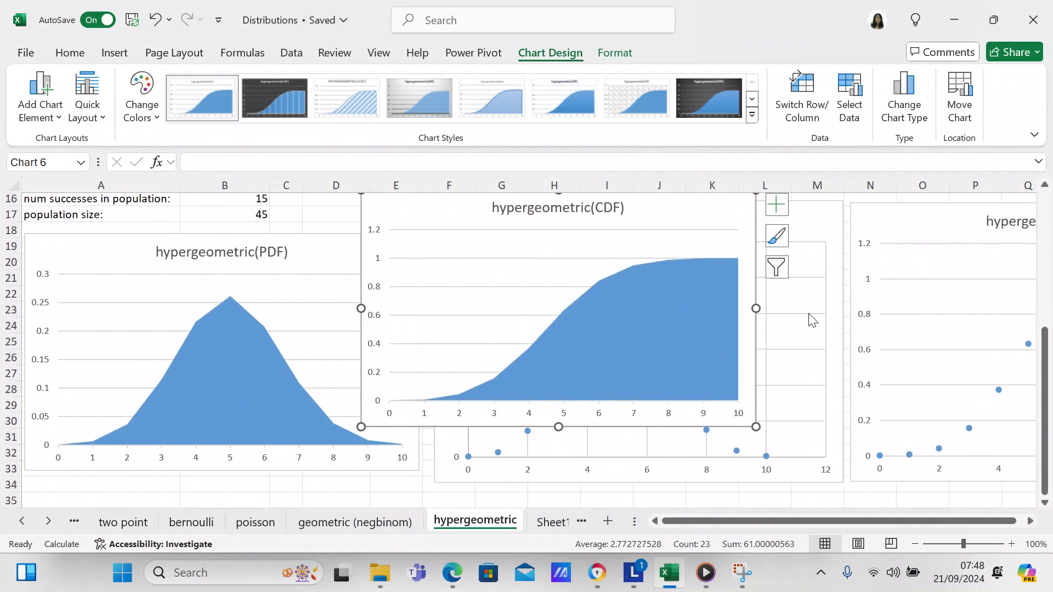
pyautogui.moveTo(706, 211); pyautogui.dragTo(352, 375)
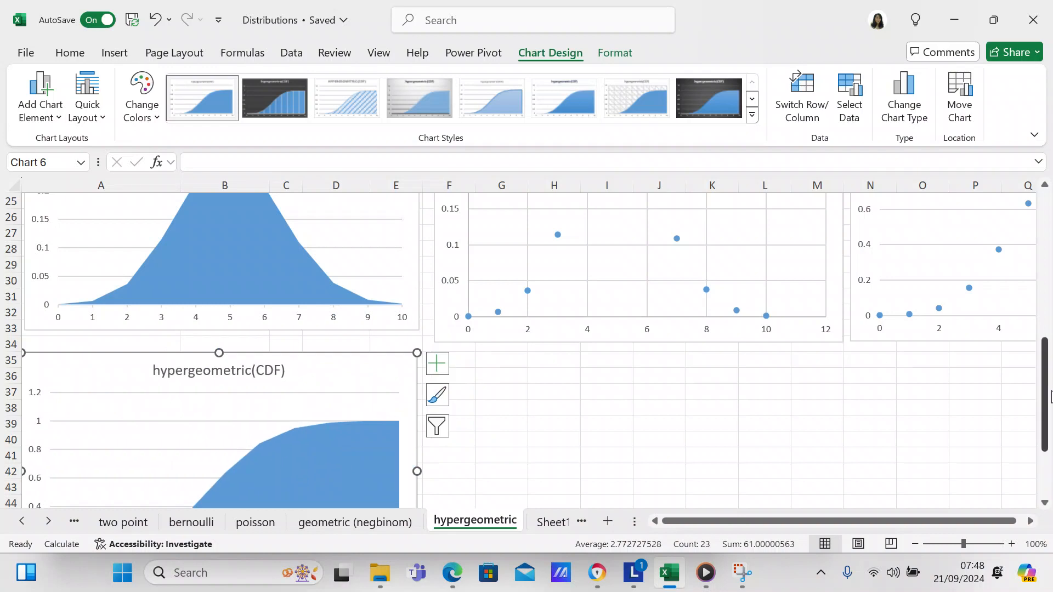
pyautogui.moveTo(1050, 404); pyautogui.dragTo(1015, 203)
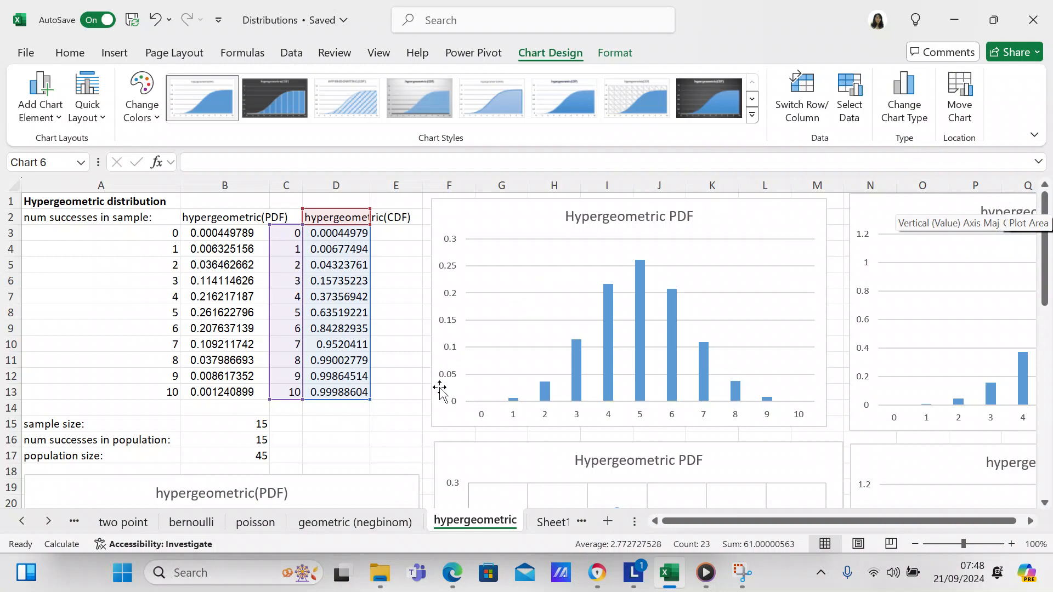
pyautogui.click(358, 438)
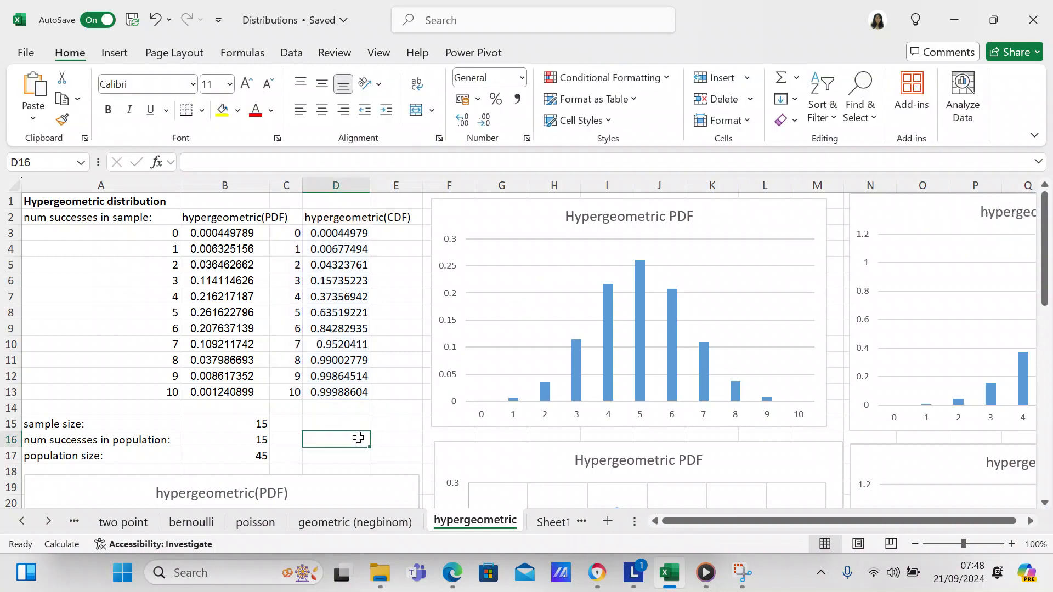